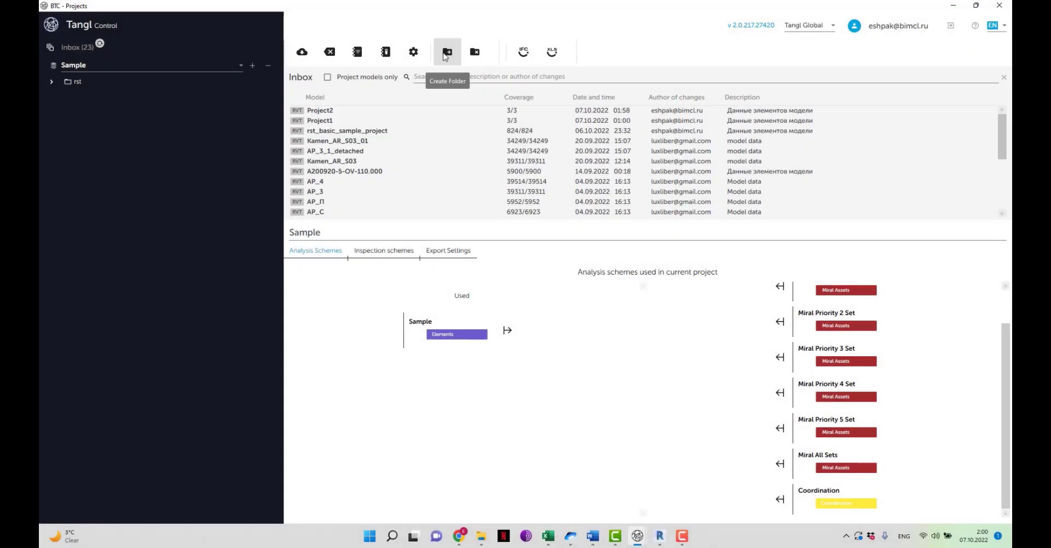
Create a folder named Validation in the Sample project.
left_click(446, 53)
type("Validation")
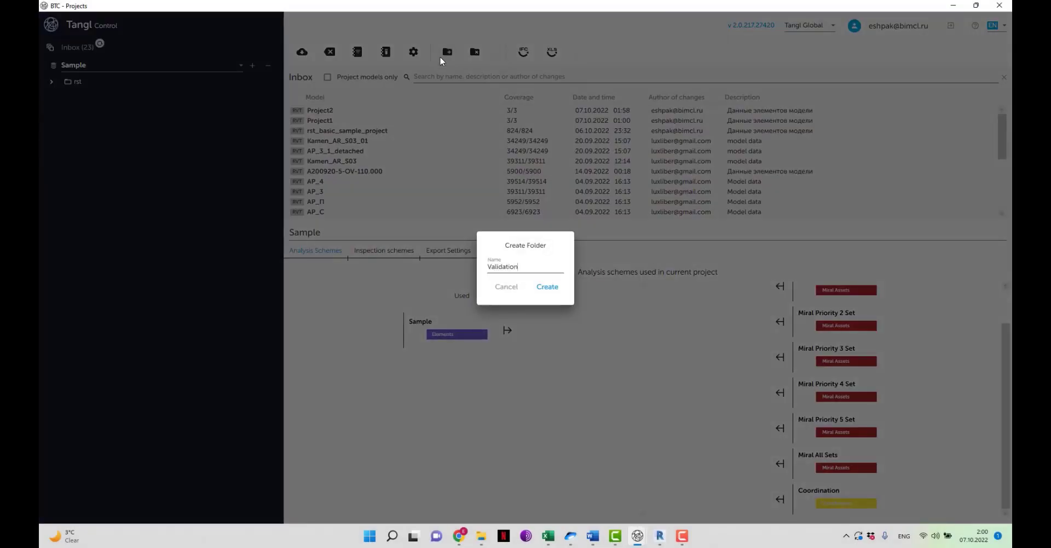
key("Return")
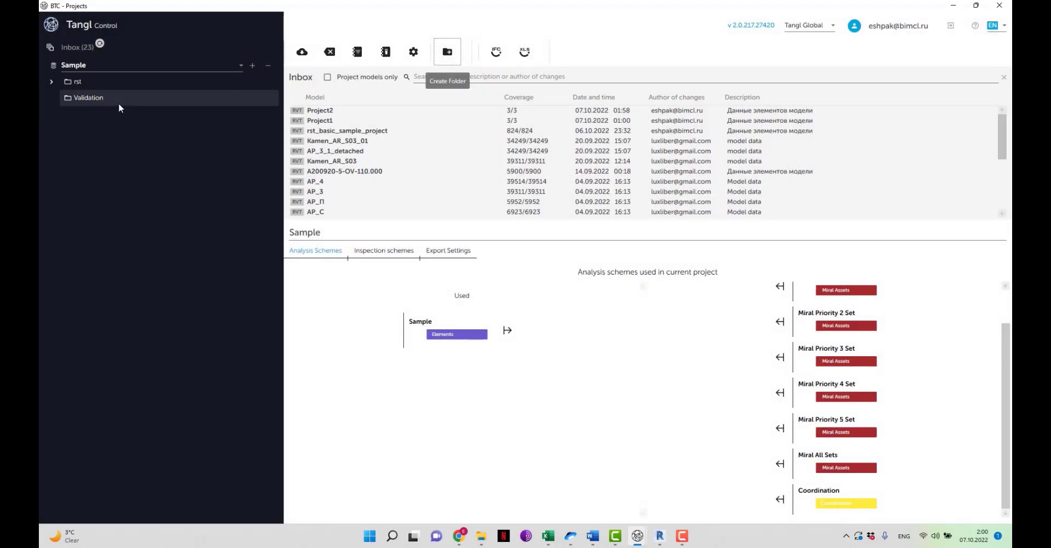
Open the Project2 model from the inbox and expand Walls down to the individual Concrete_200 (B25 F75) elements.
left_click(320, 111)
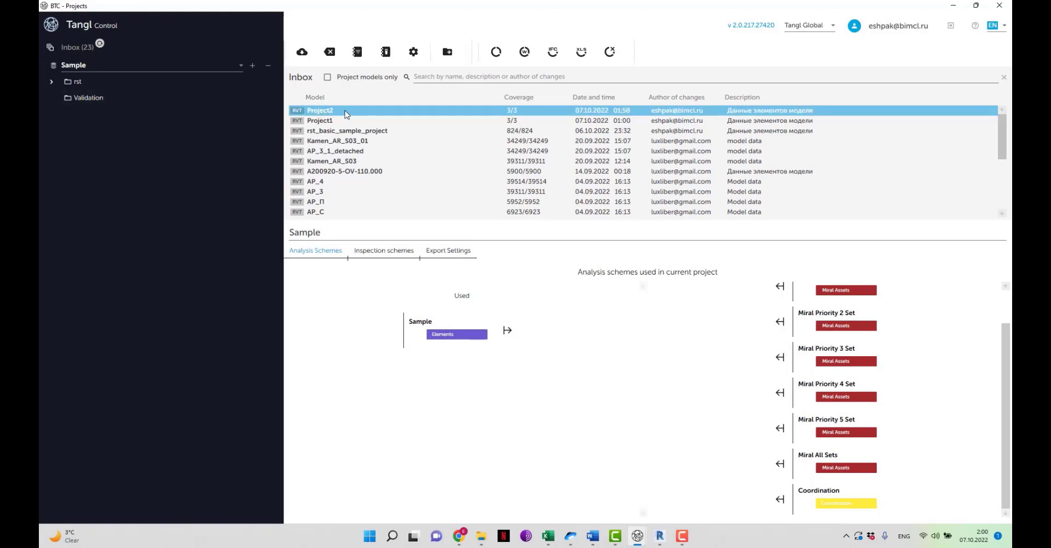
double_click(345, 114)
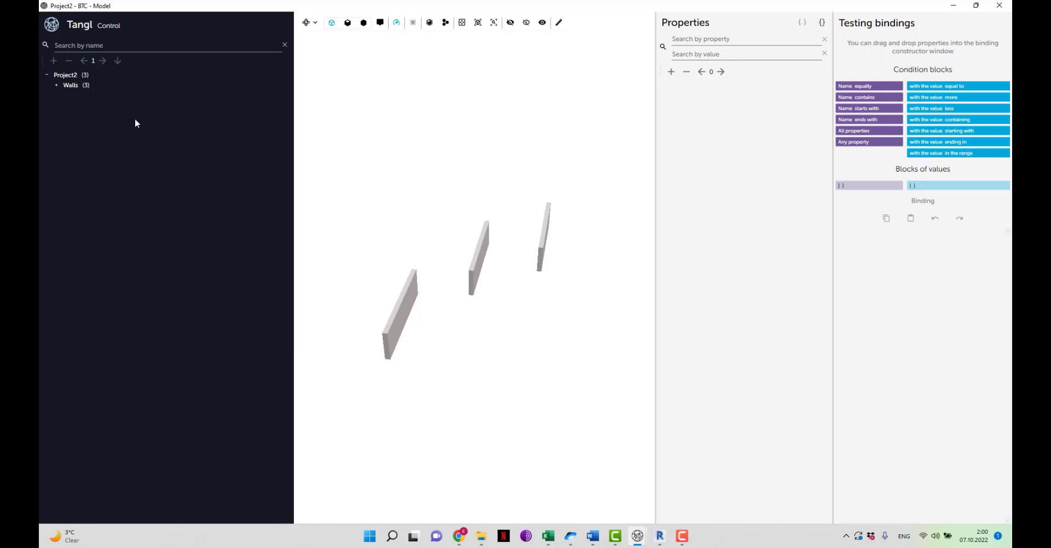
left_click(57, 85)
left_click(66, 95)
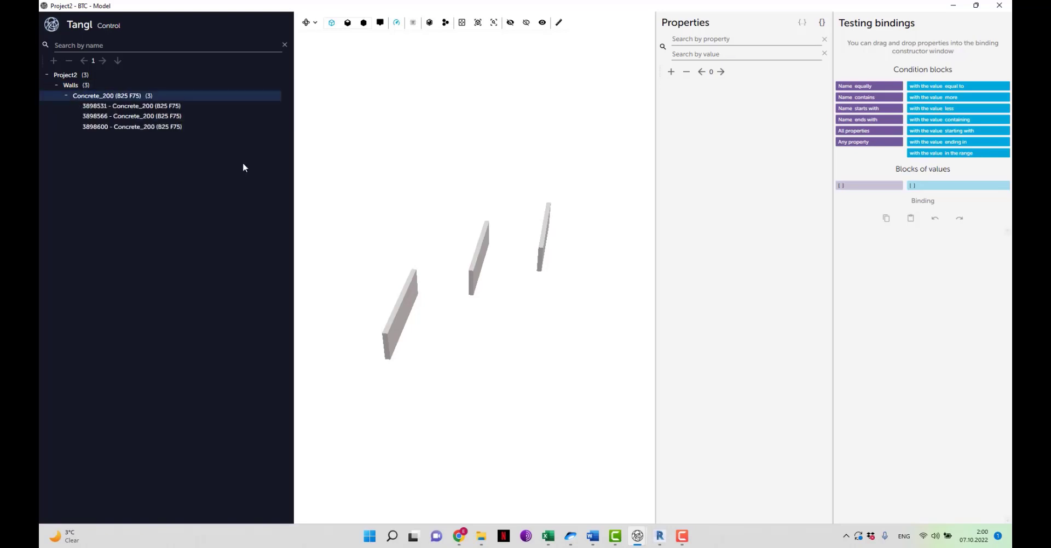
Filter the element properties by Mark New, check that property on each of the three walls, and close the model.
left_click(406, 299)
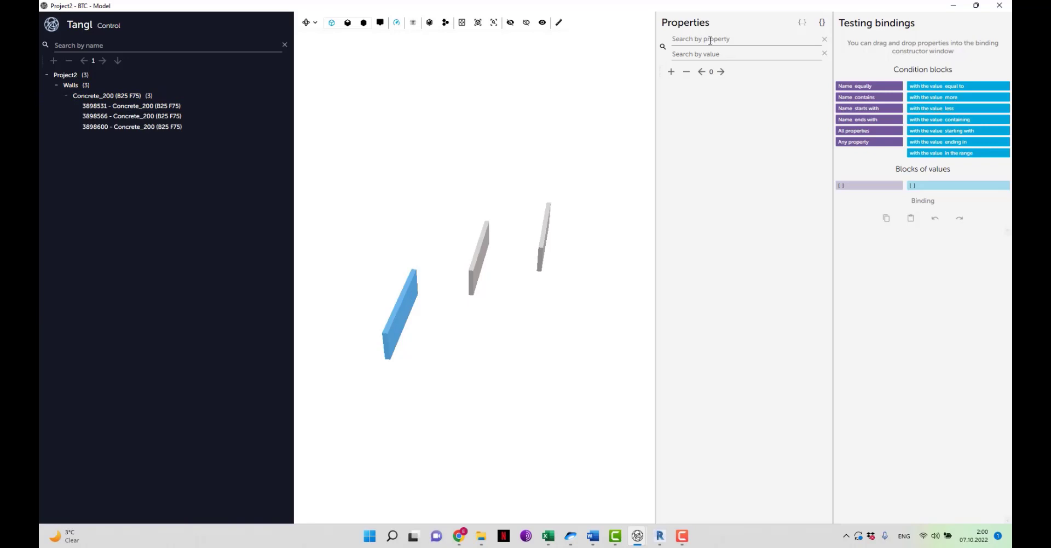
left_click(709, 39)
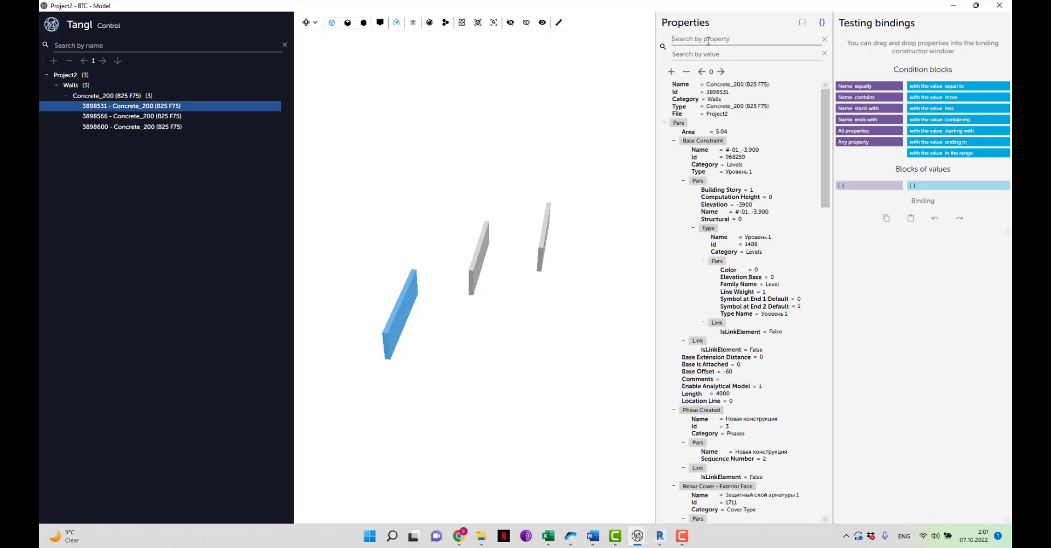
type("Mark New")
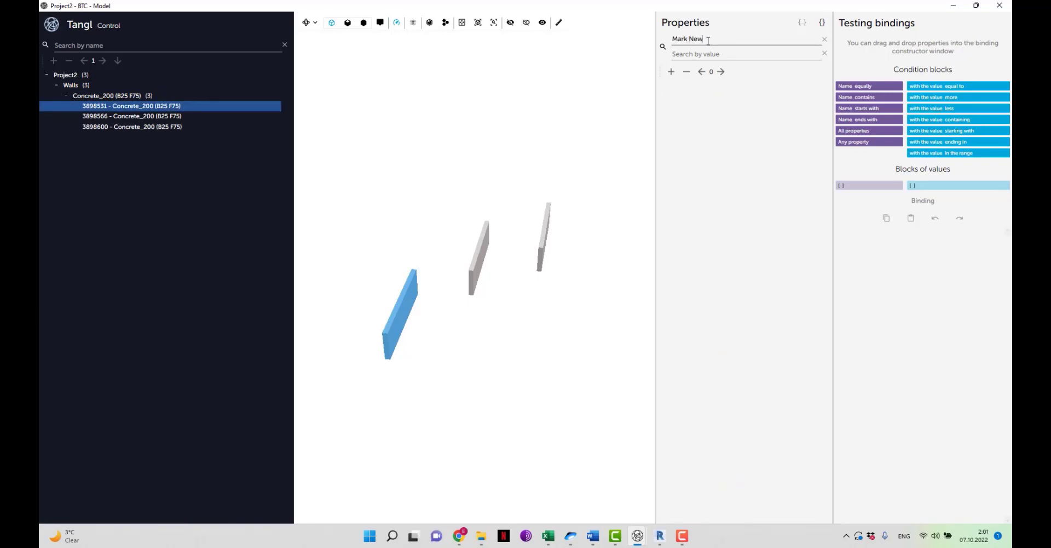
key("BackSpace")
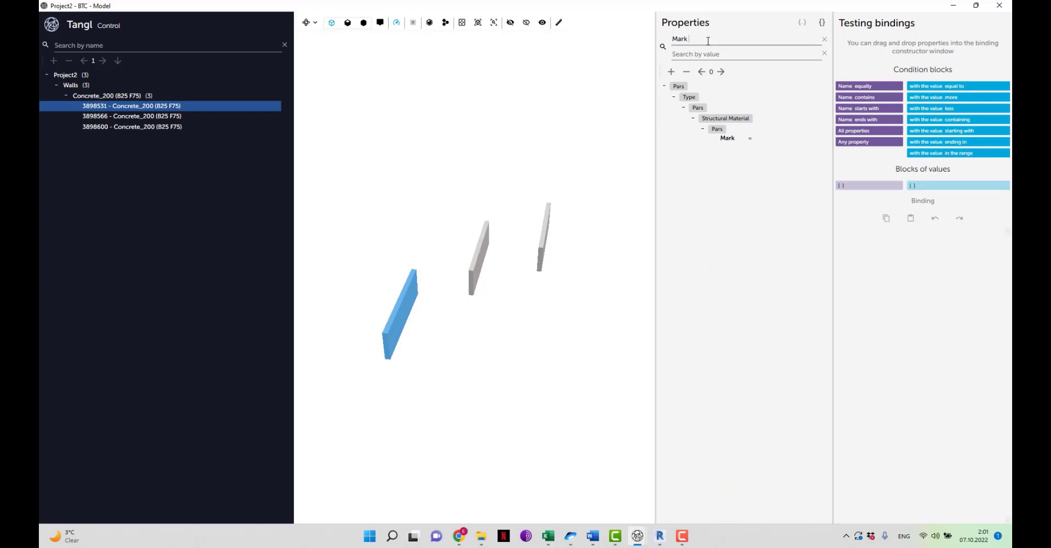
type("N")
key("BackSpace")
type("N")
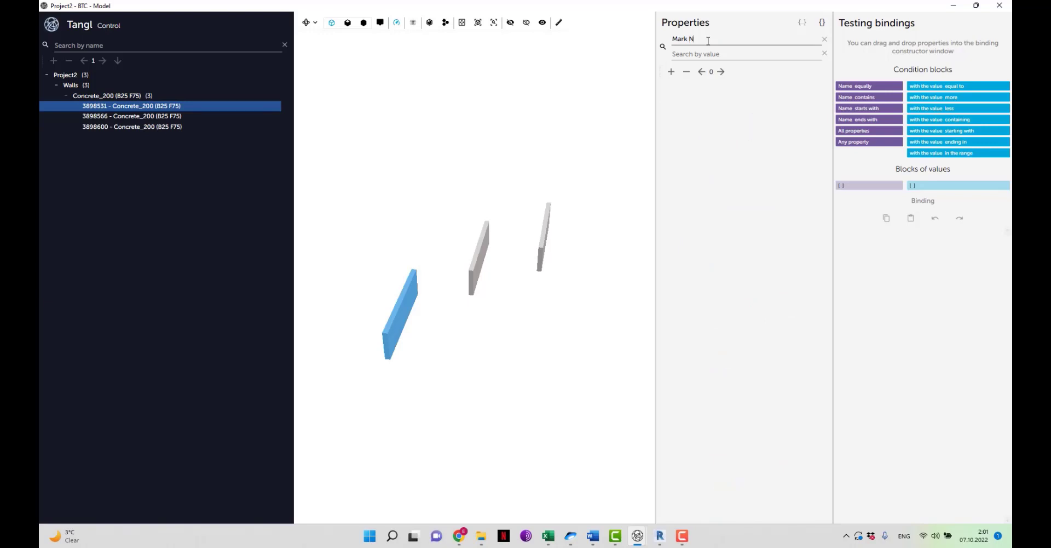
type("ew")
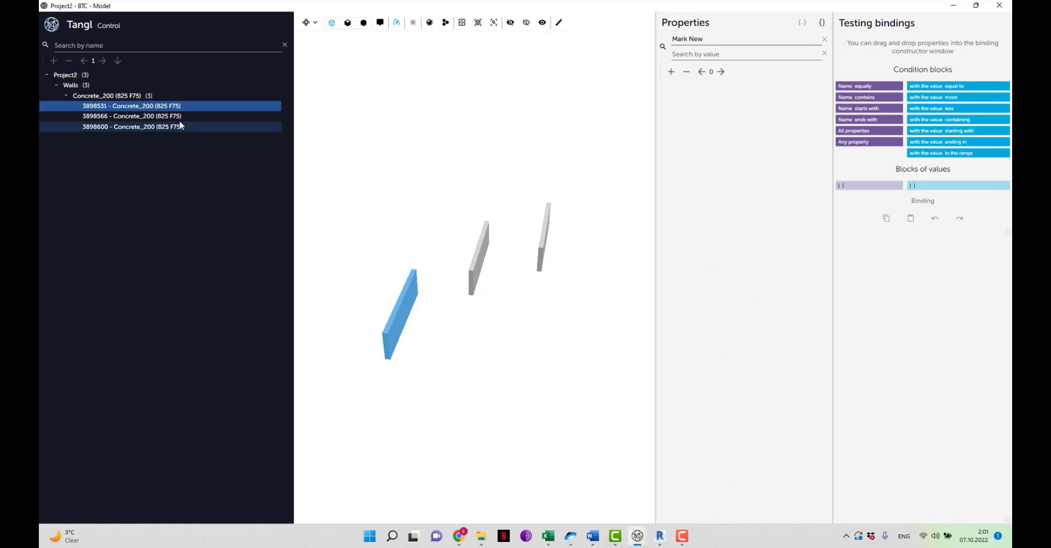
left_click(244, 116)
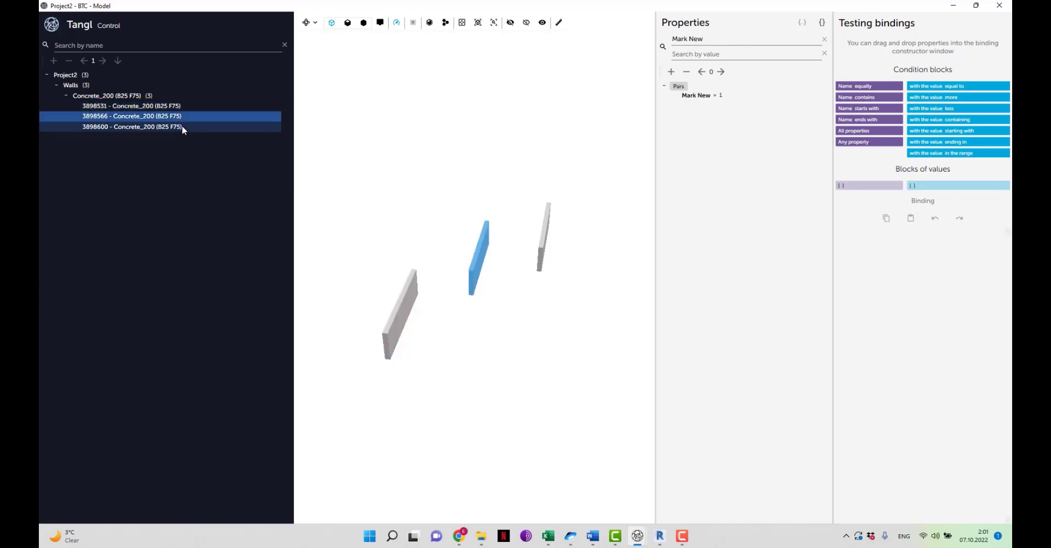
left_click(182, 126)
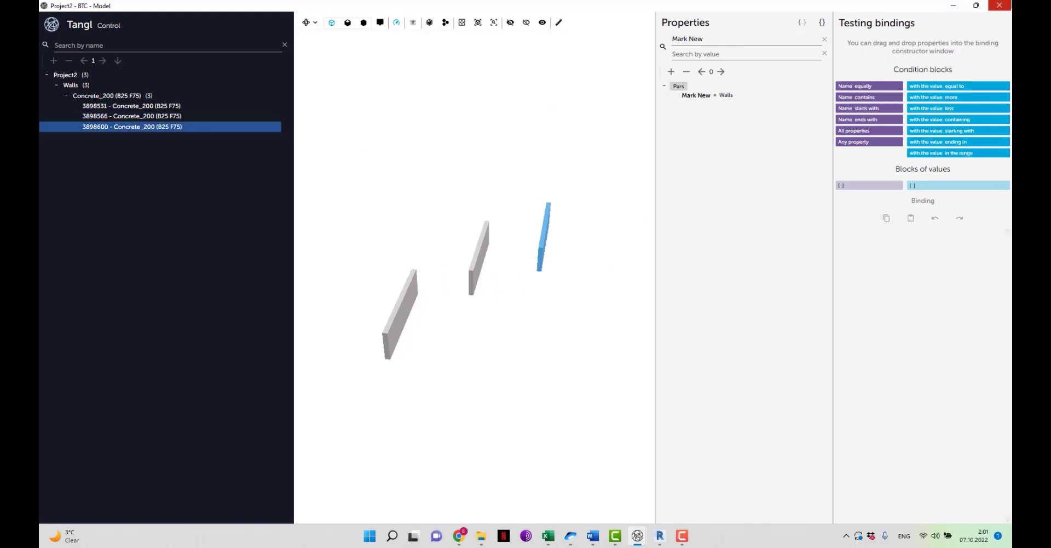
left_click(999, 5)
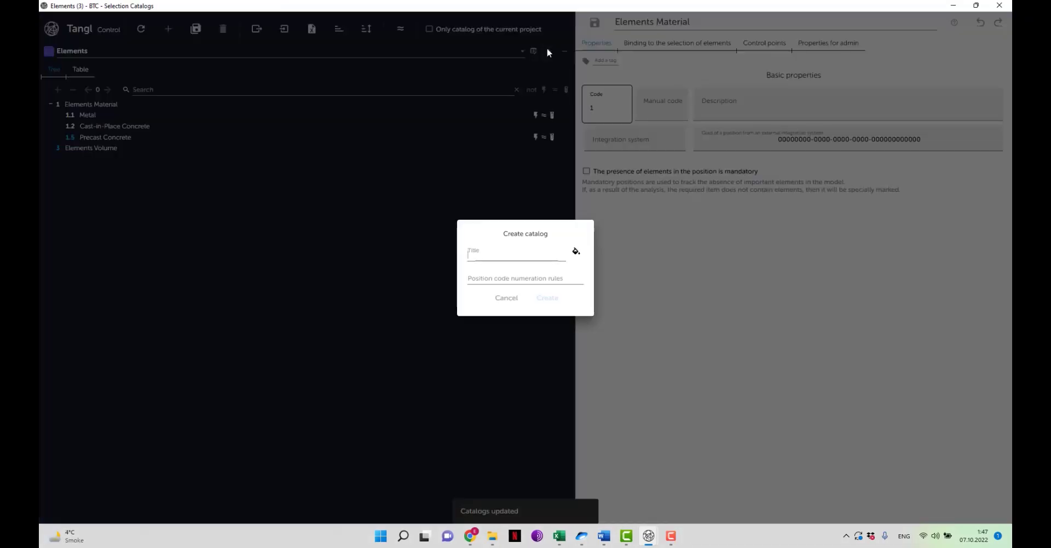
Create a selection catalog titled Validation.
type("Val")
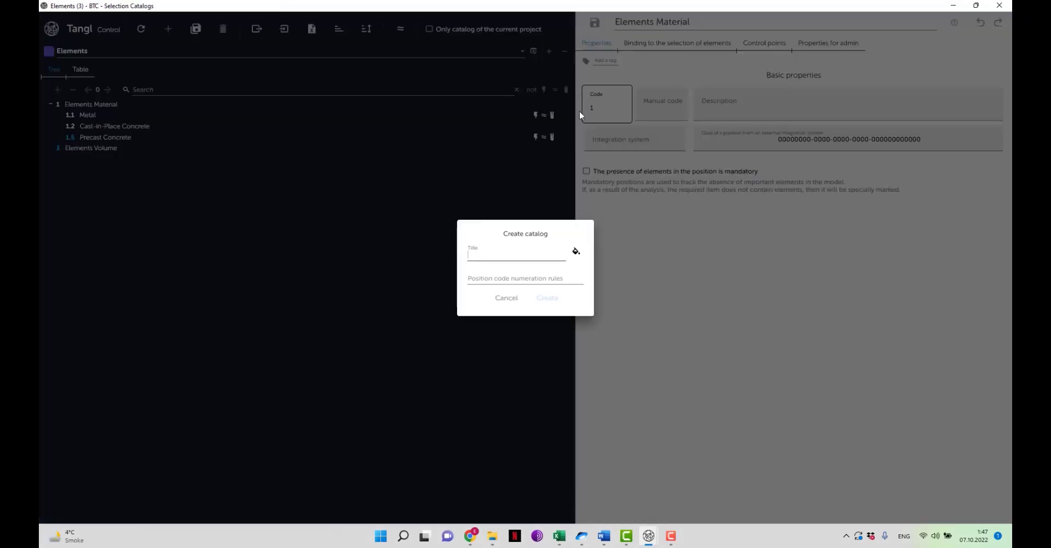
type("idation")
left_click(548, 305)
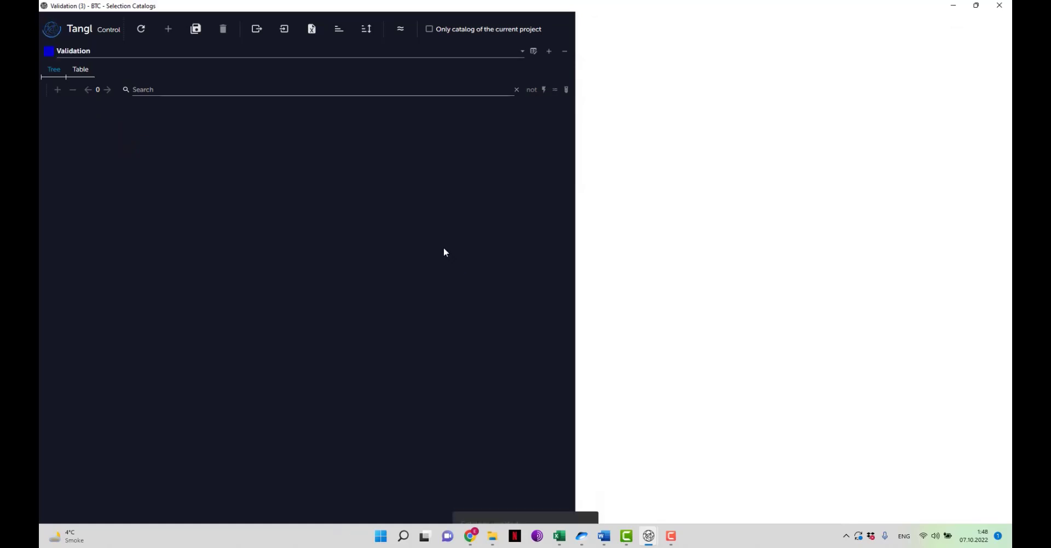
Create a position named Walls in the Validation catalog.
left_click(168, 29)
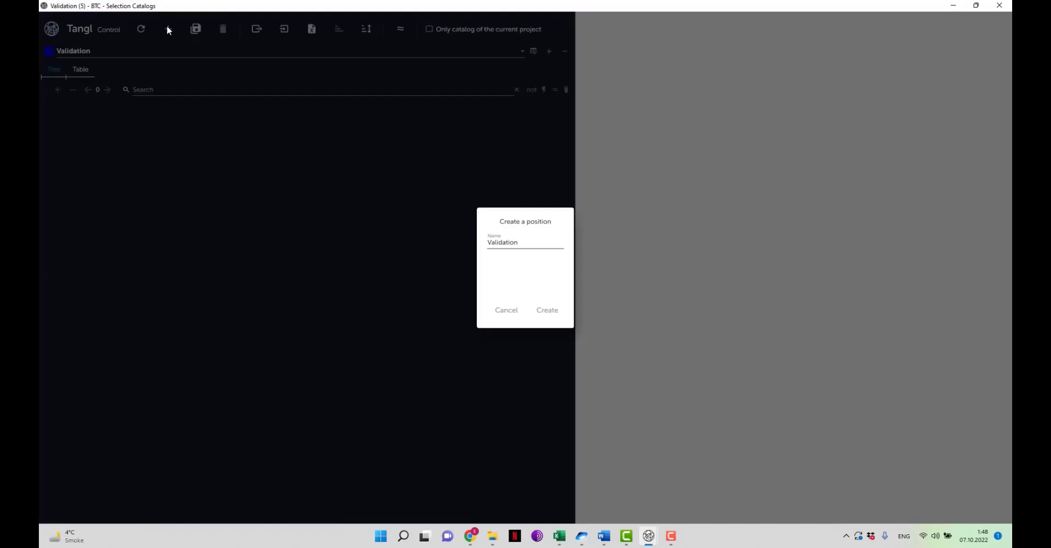
double_click(532, 245)
type("Wall")
key("Return")
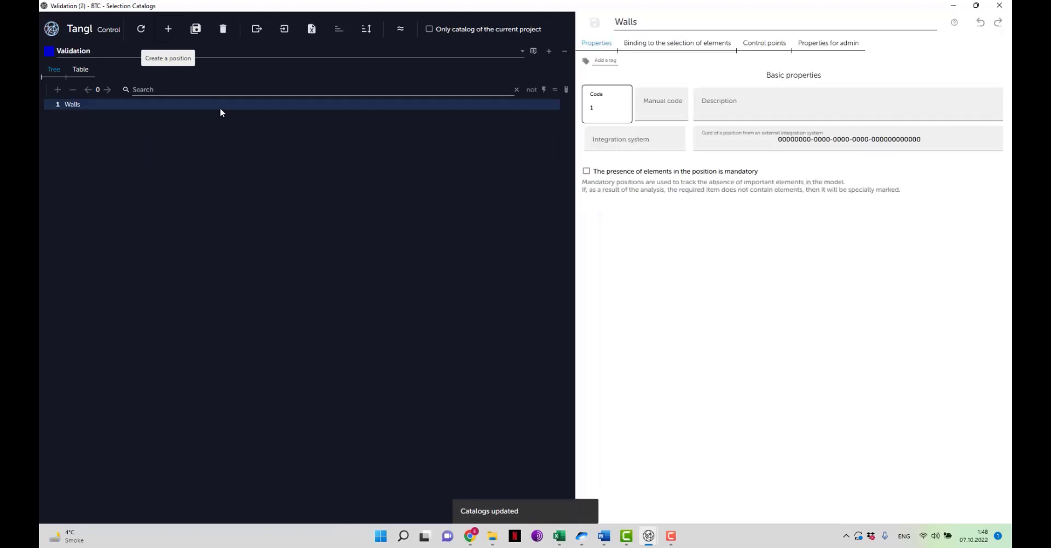
Bind the Walls position to elements whose name equally Category has a value equal to Walls, and save the position.
left_click(677, 43)
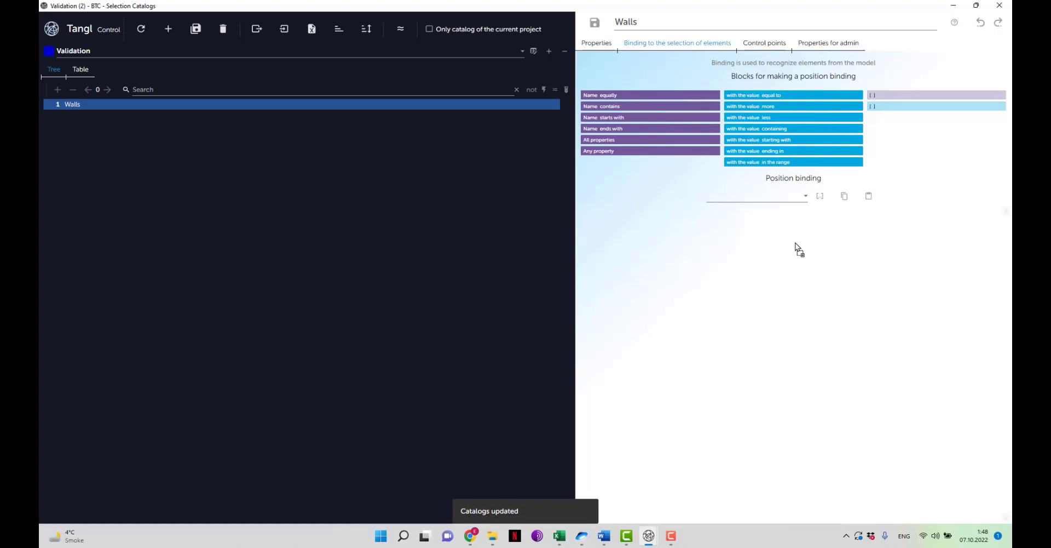
left_click_drag(797, 248, 791, 238)
type("Ca")
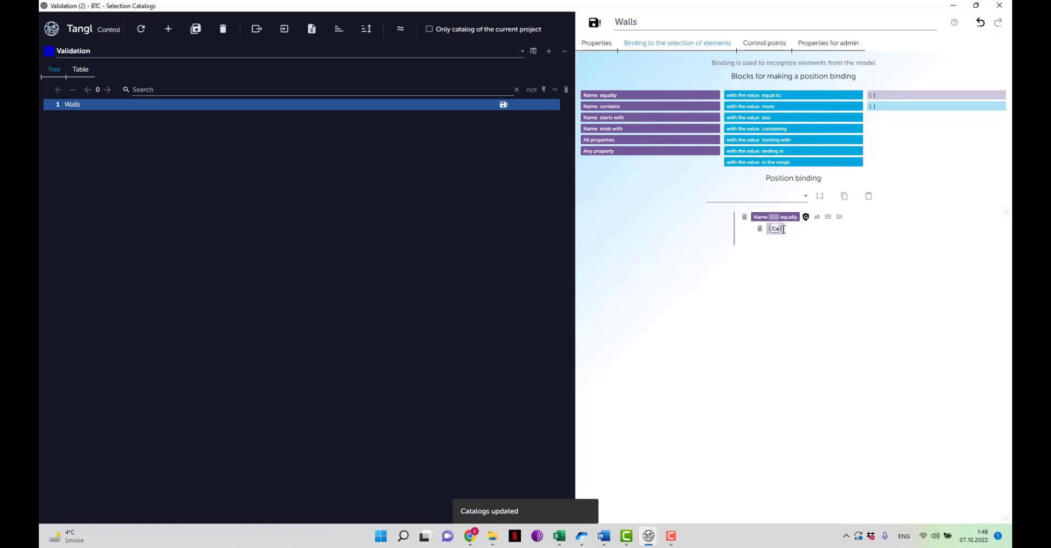
type("tegory")
key("Return")
left_click_drag(756, 96, 799, 241)
double_click(788, 255)
type("Walls")
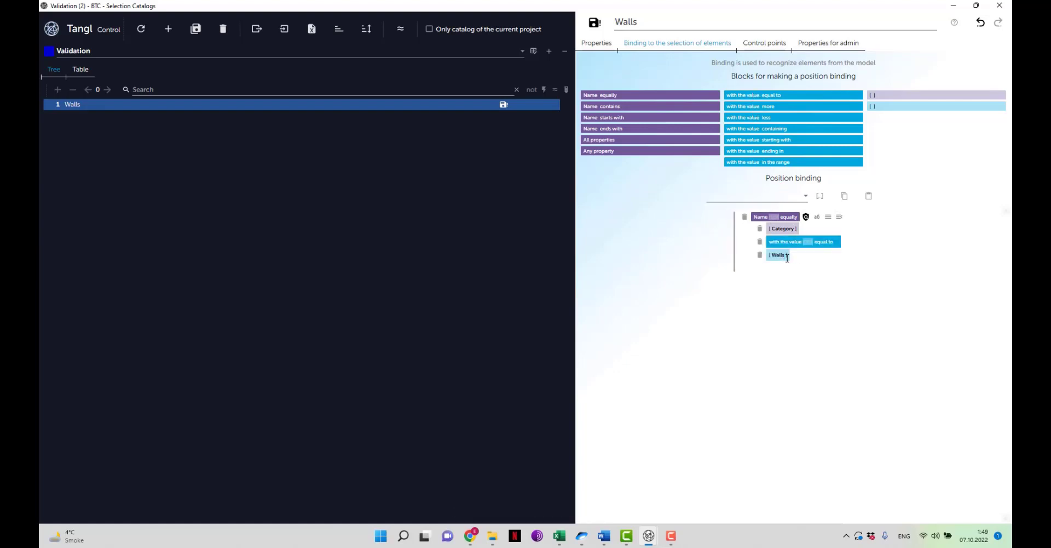
left_click(594, 23)
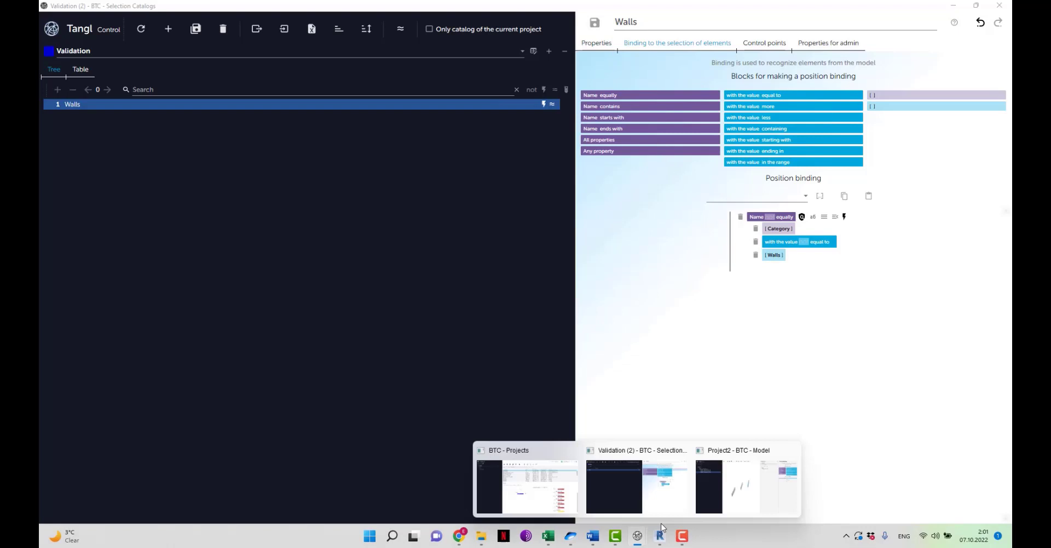
Paste the Category equal to Walls binding into the Project2 model's binding tester and test it on the Walls group.
left_click(724, 478)
left_click(909, 220)
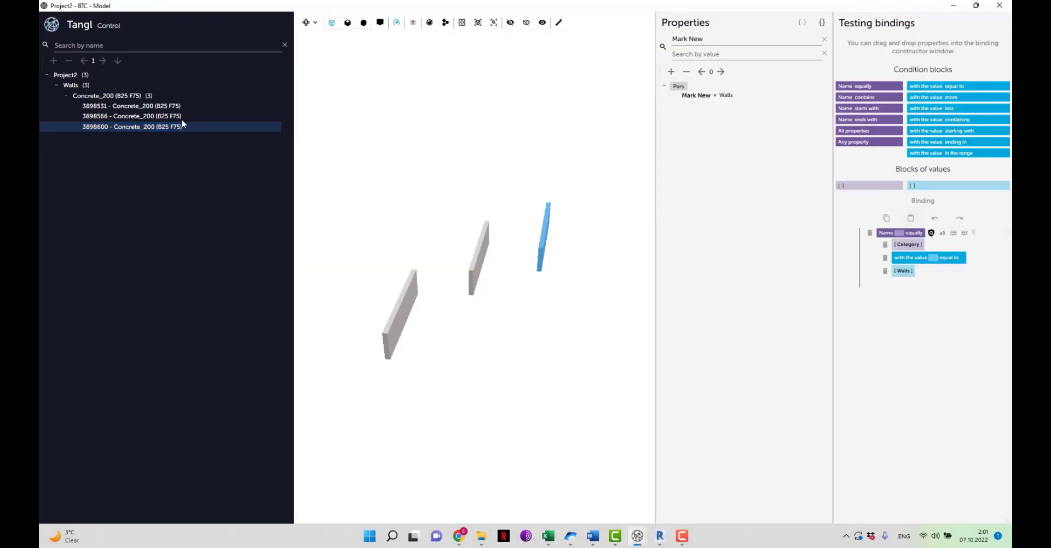
left_click(118, 85)
left_click(414, 26)
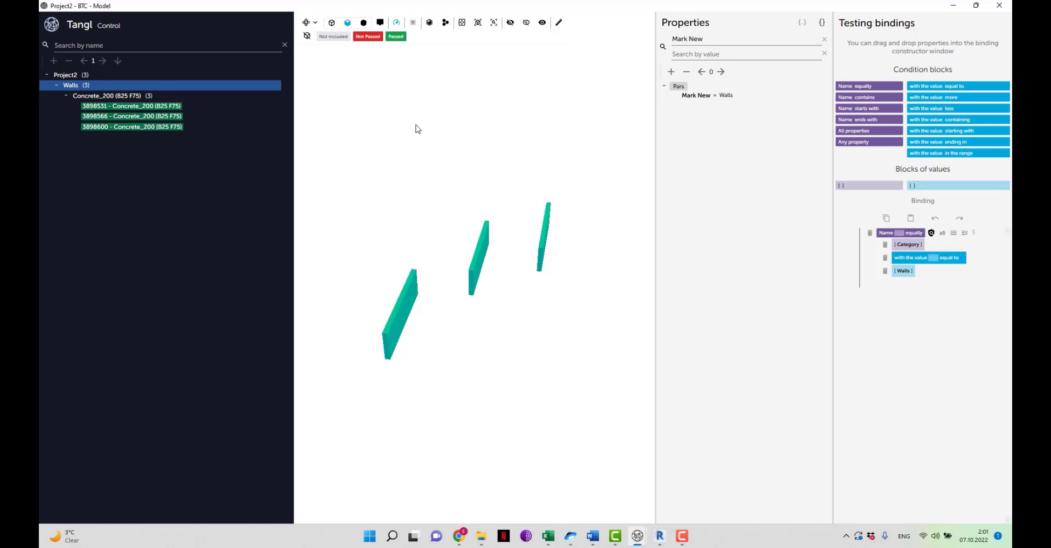
Replace the test binding with a nested Pars and Mark New name condition without any value, and test it on the Concrete_200 walls.
left_click(195, 104)
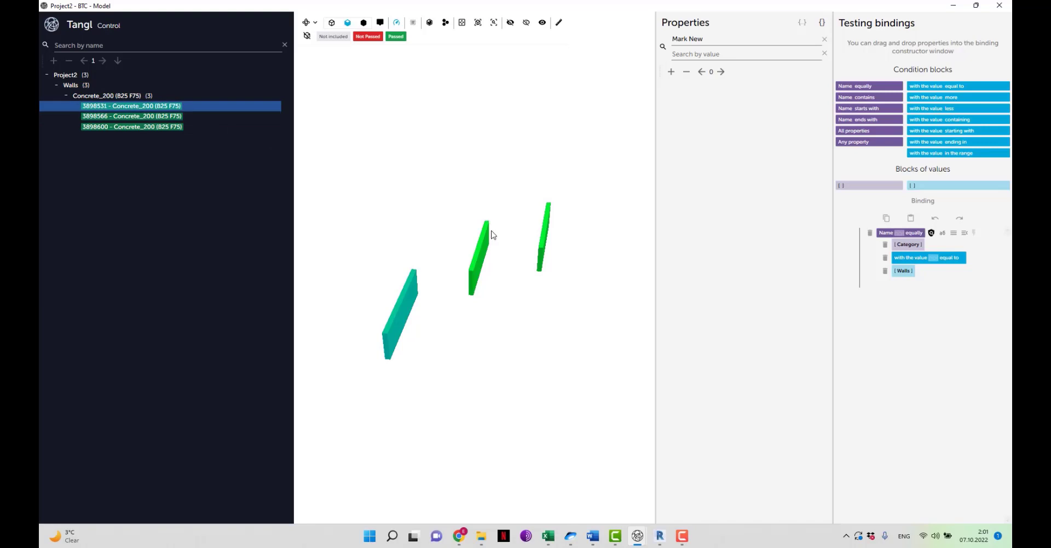
left_click(184, 116)
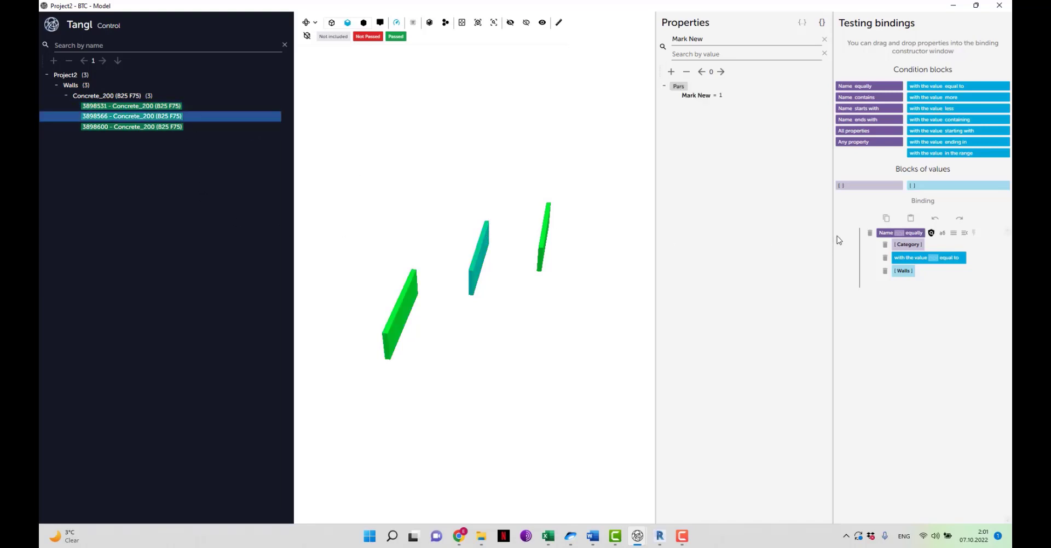
left_click(870, 233)
left_click_drag(679, 87, 905, 256)
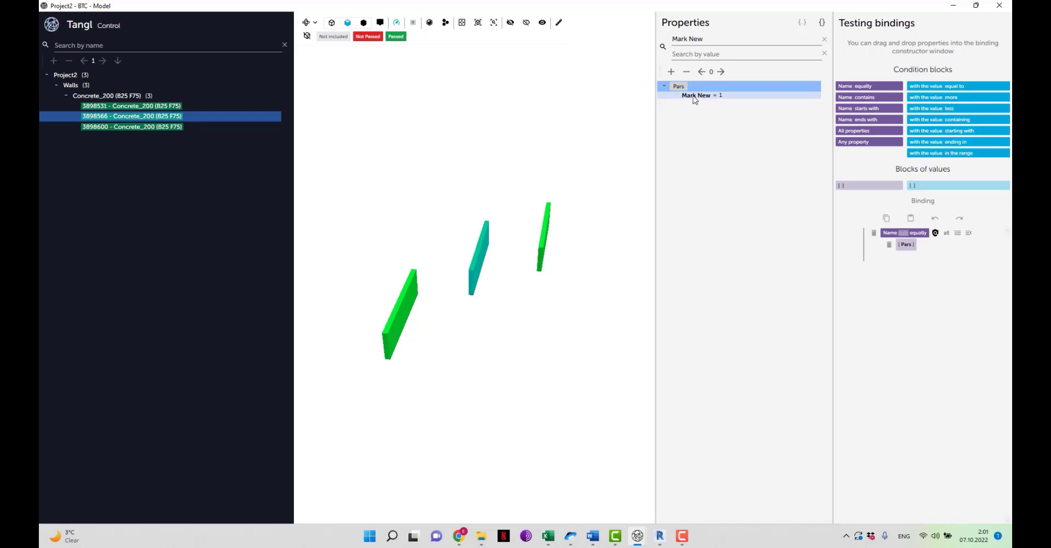
left_click_drag(698, 95, 921, 274)
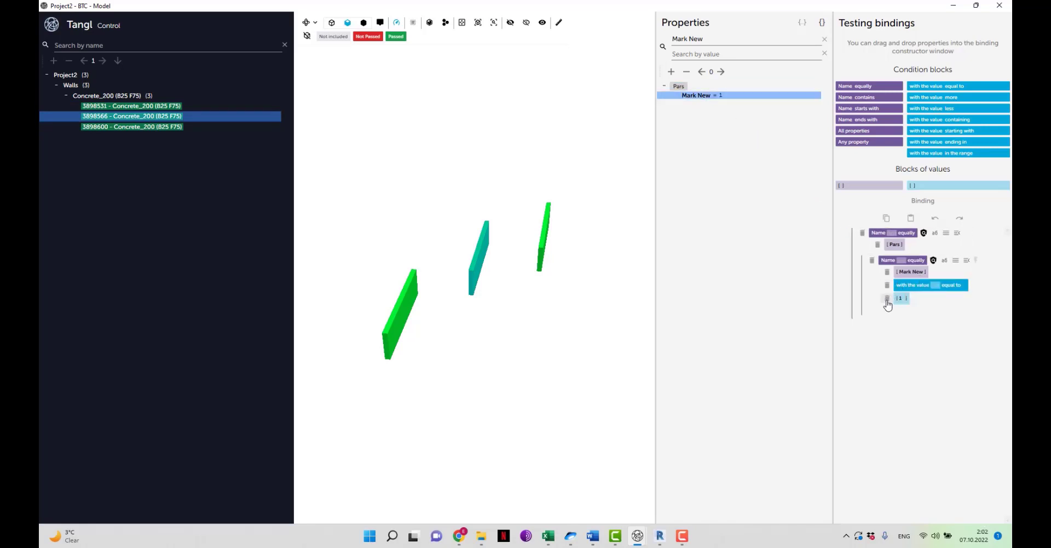
left_click(887, 298)
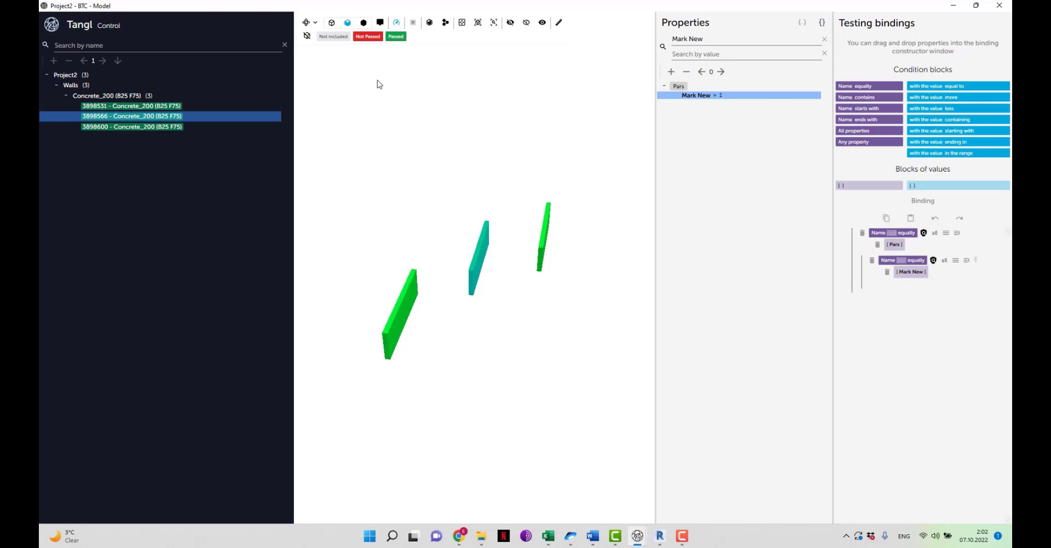
left_click(200, 96)
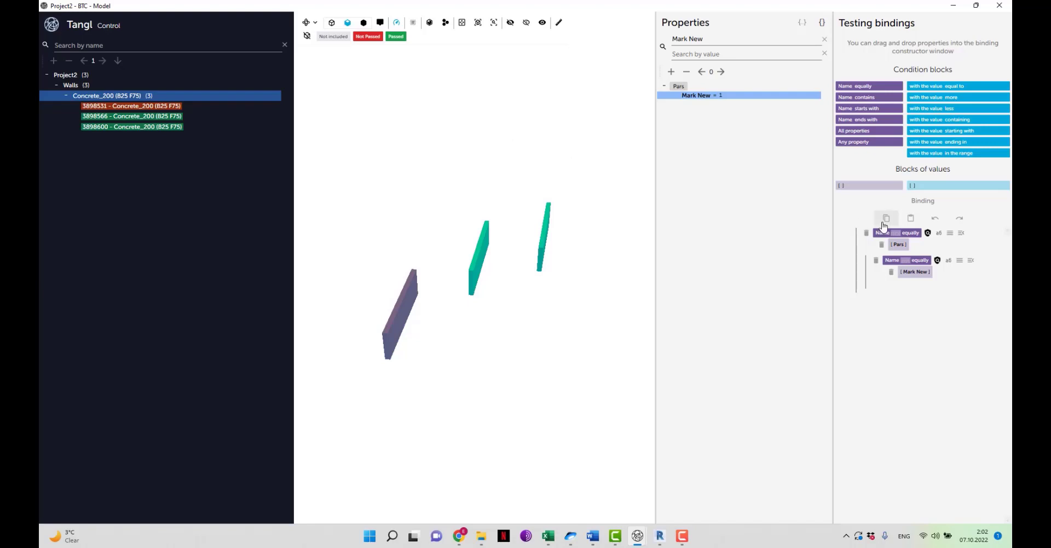
Add the copied Pars and Mark New binding as a control point of the Walls position, name its variable 1, and save.
mouse_move(639, 530)
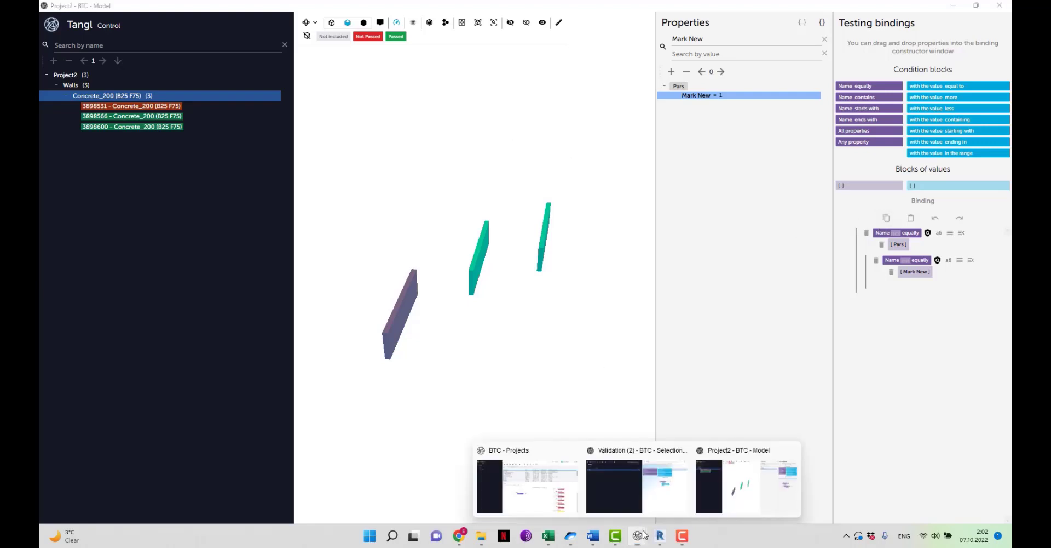
left_click(664, 457)
left_click(764, 43)
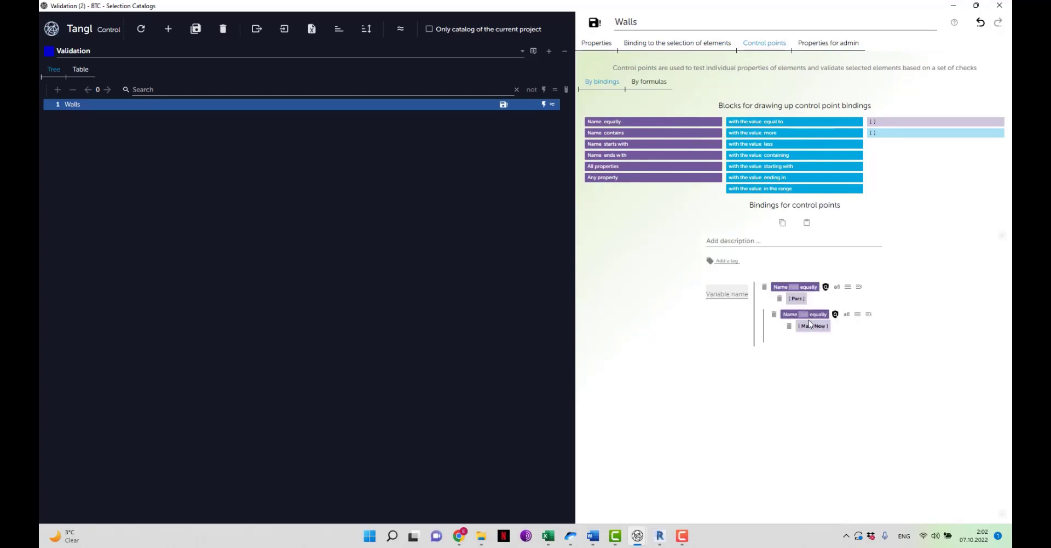
left_click(812, 326)
left_click(733, 294)
type("1")
left_click(594, 23)
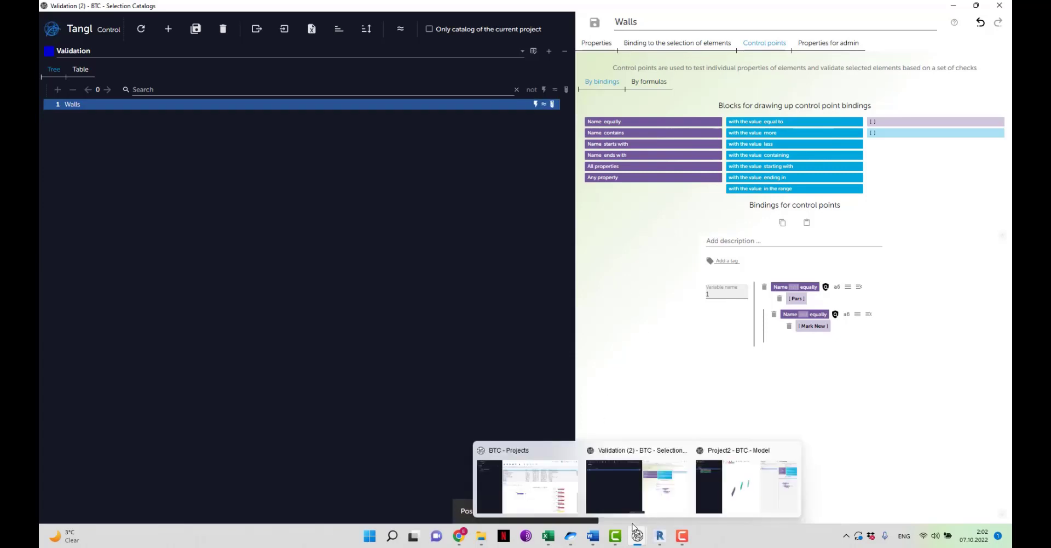
Switch to the Project2 model and change the Mark New name in the test binding to Mark.
mouse_move(638, 535)
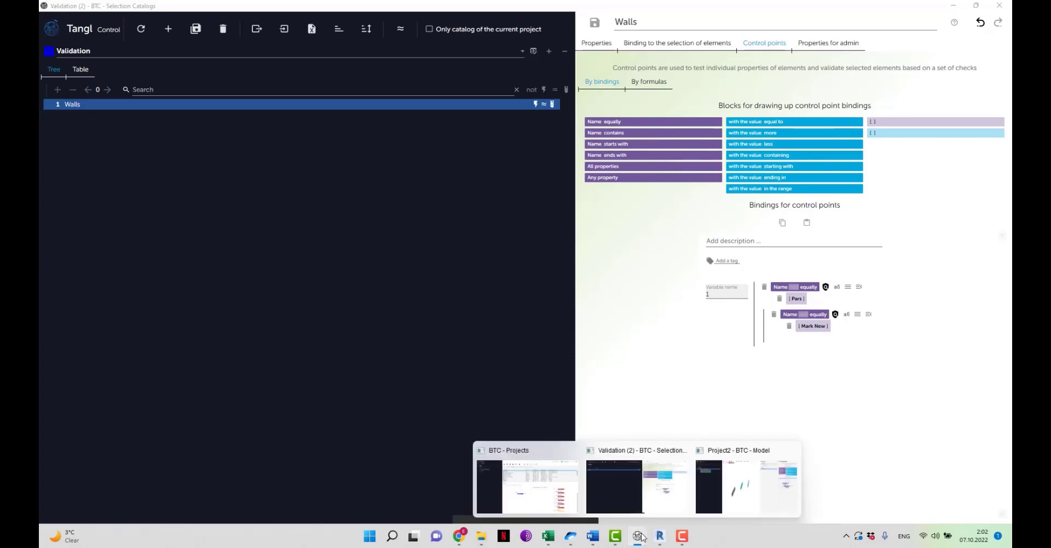
left_click(708, 484)
left_click(707, 487)
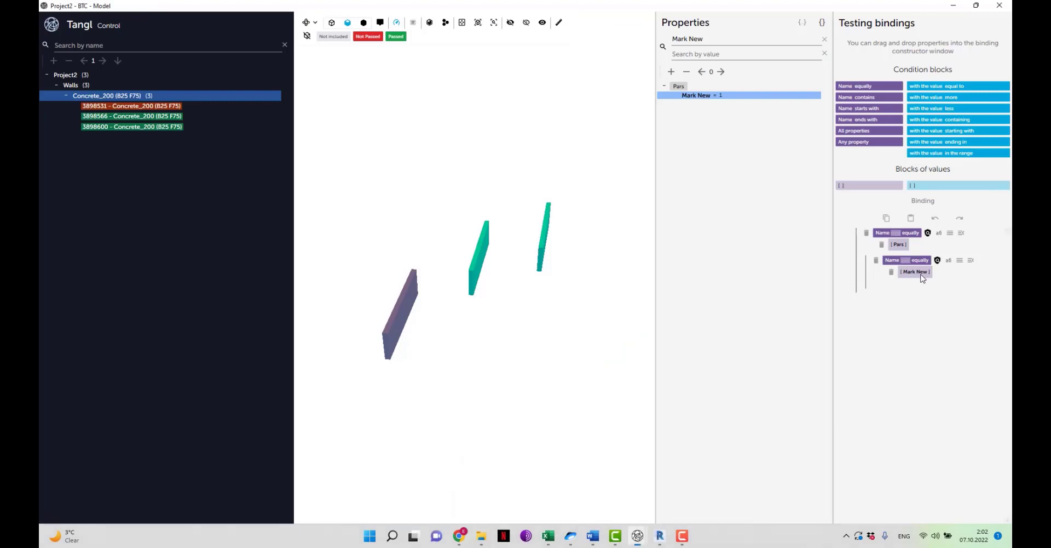
left_click(925, 271)
left_click(929, 270)
key("BackSpace")
key("BackSpace")
key("BackSpace")
key("BackSpace")
key("BackSpace")
type("k")
key("Return")
Filter the properties by the name Mark and check the Mark parameters of walls 3898566 and 3898600.
left_click(751, 43)
key("BackSpace")
key("BackSpace")
key("BackSpace")
key("BackSpace")
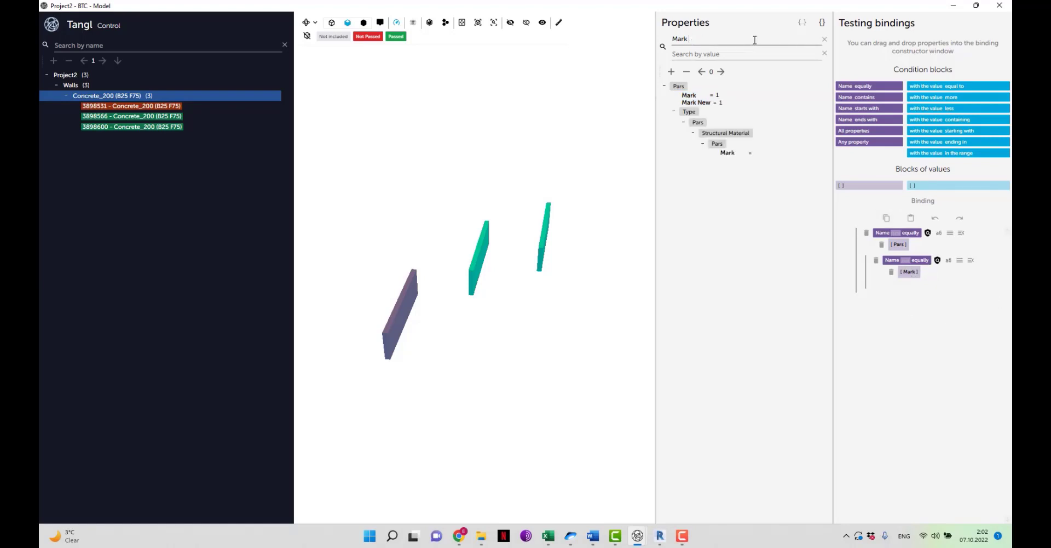
left_click(189, 118)
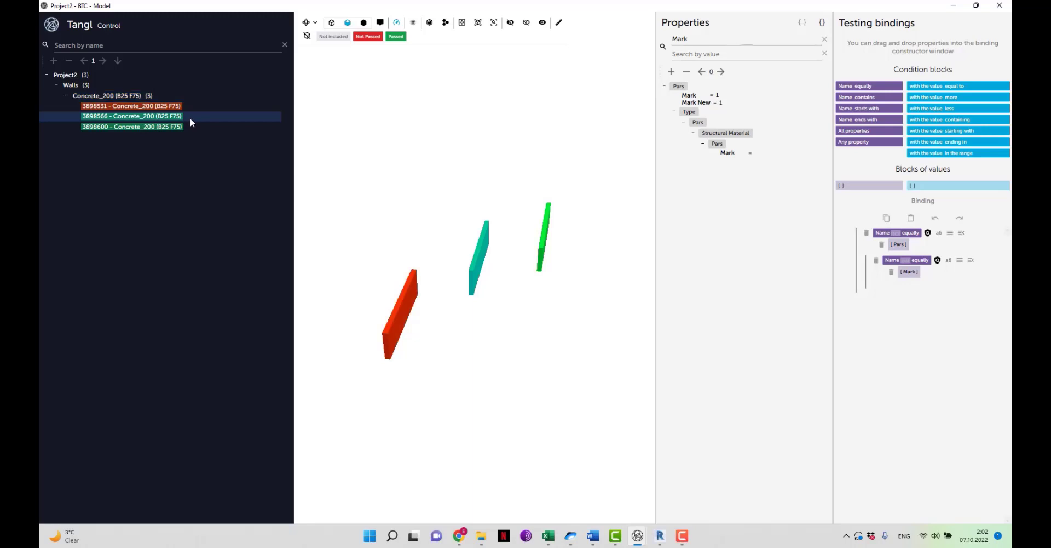
left_click(183, 126)
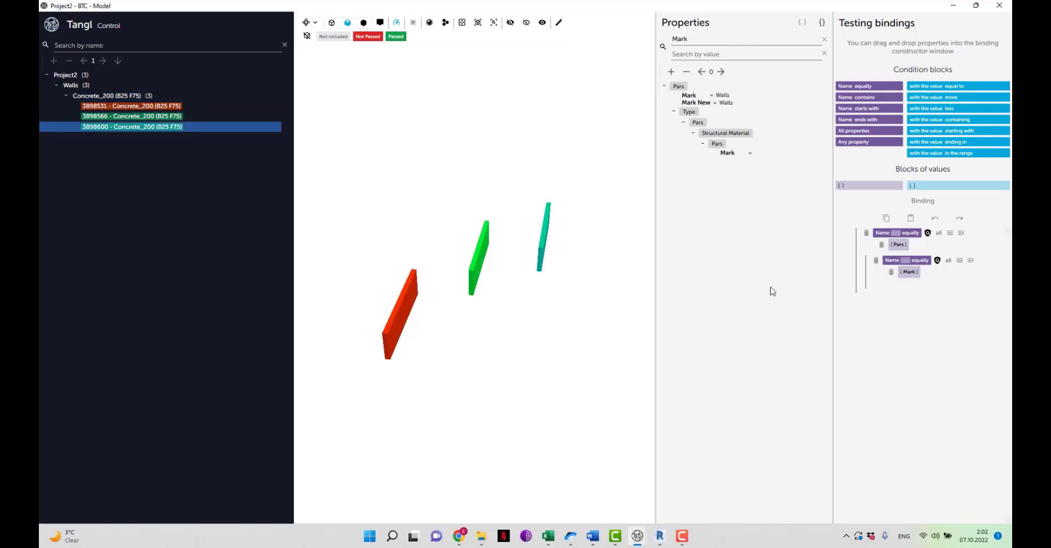
Replace the Mark condition with nested Type and Mark name conditions without any value, and test the binding on the Walls group.
left_click(875, 262)
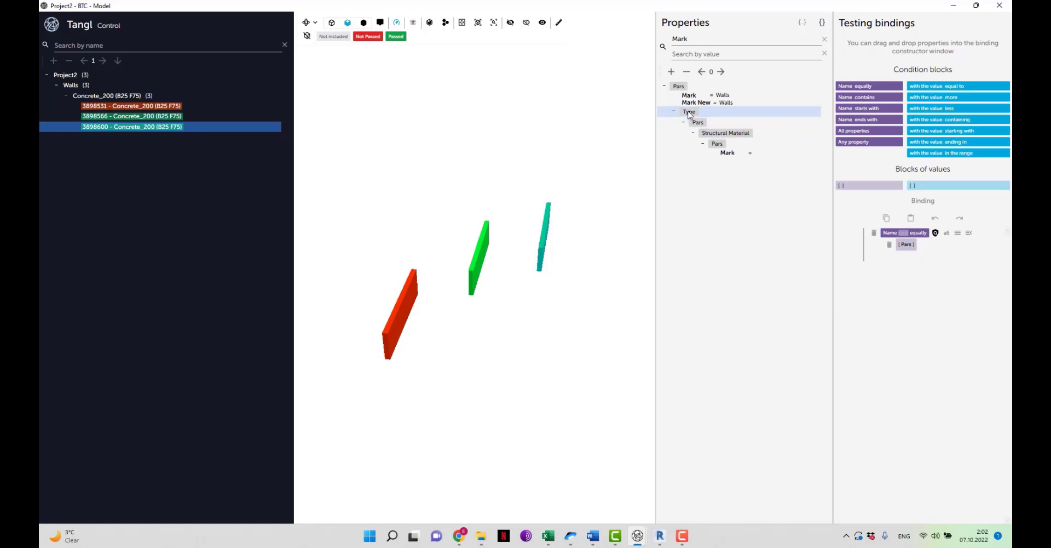
left_click_drag(689, 113, 857, 263)
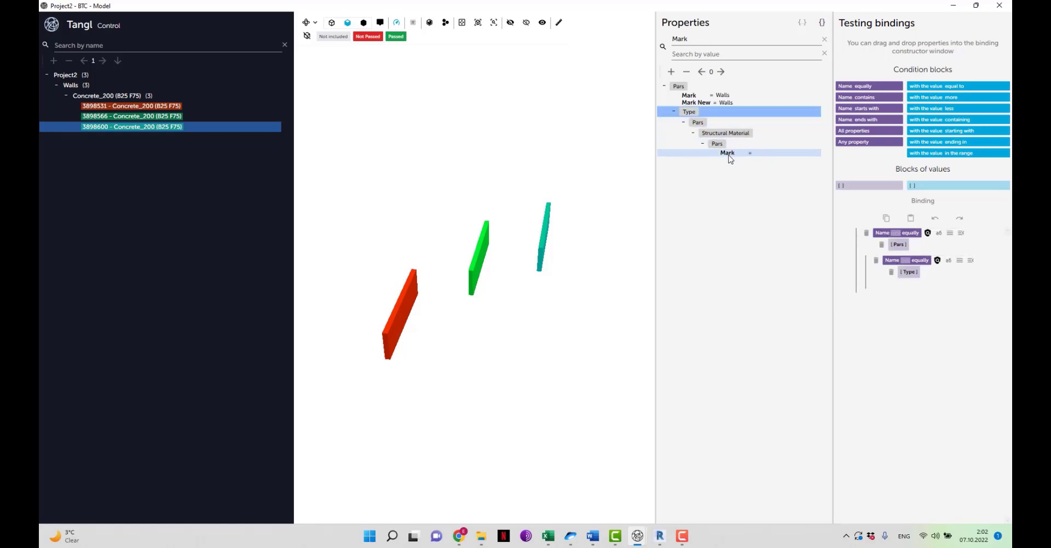
left_click_drag(729, 157, 915, 285)
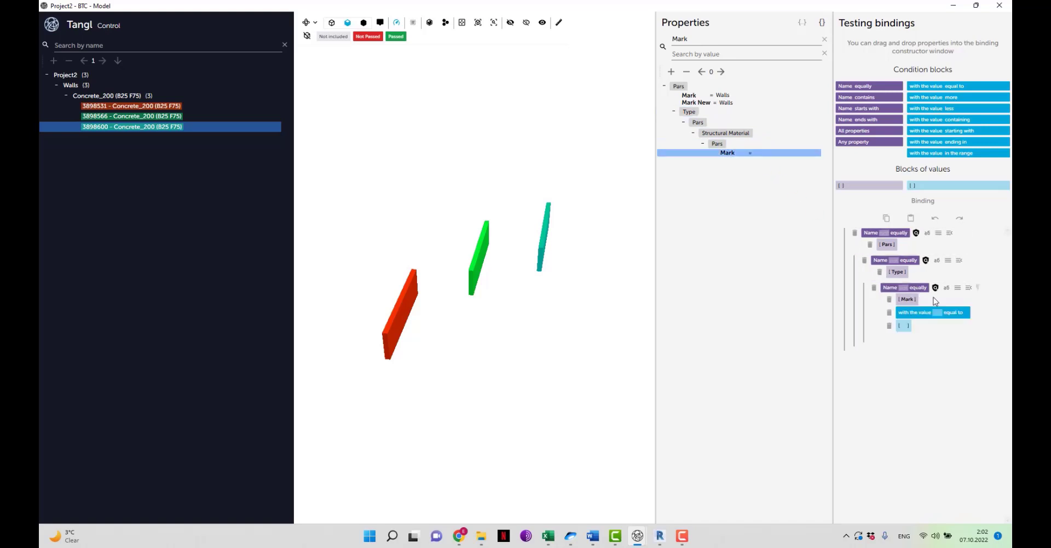
left_click(889, 312)
left_click(152, 85)
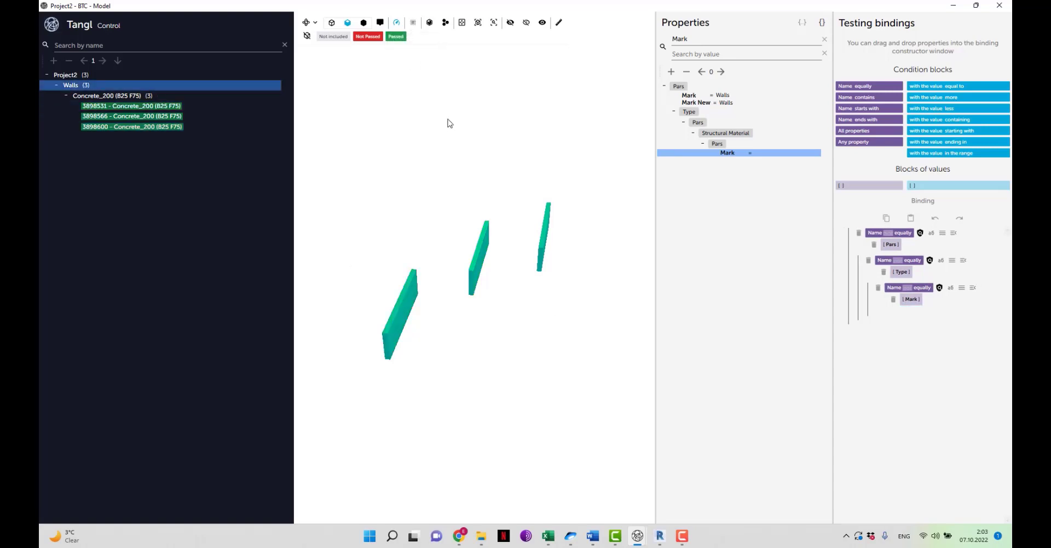
left_click(408, 288)
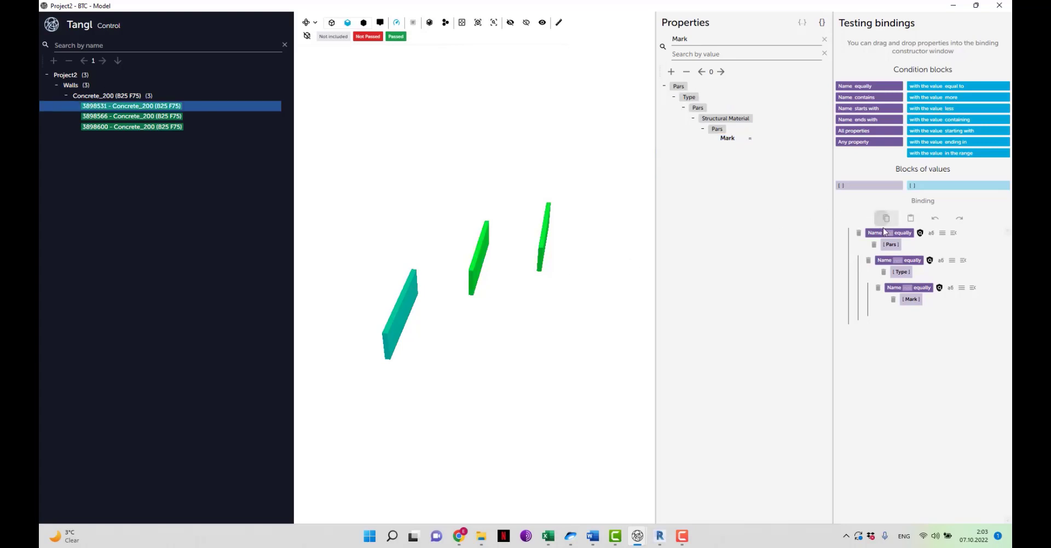
Add the Pars, Type and Mark binding as the second control point of the Walls position, name its variable 2, and save.
mouse_move(636, 538)
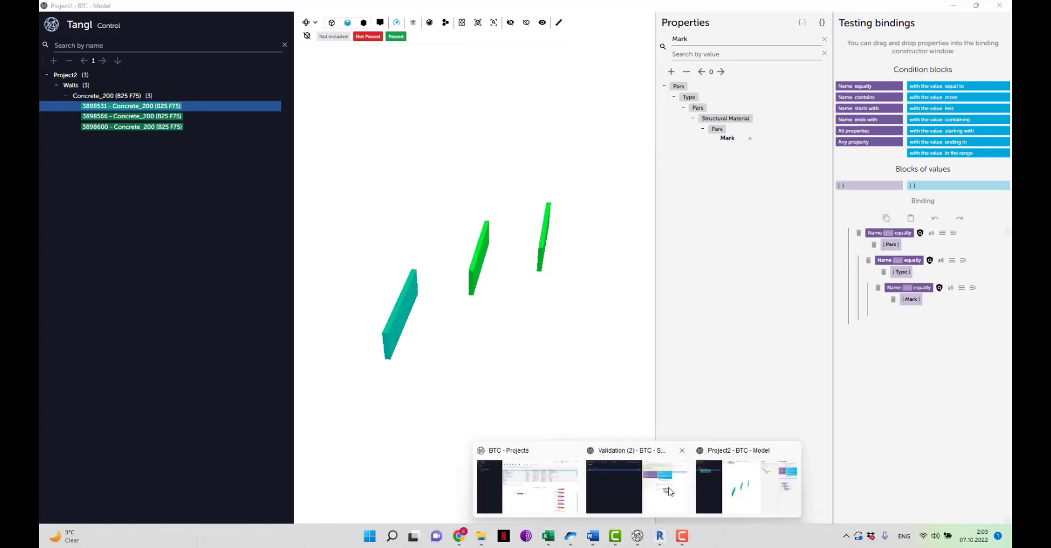
left_click(671, 491)
left_click(809, 224)
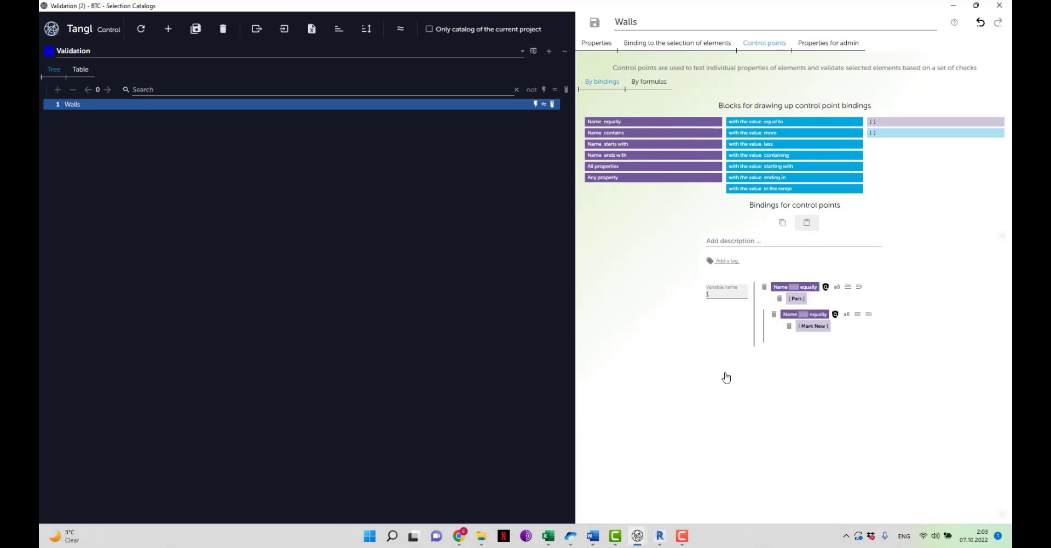
left_click(725, 411)
type("2")
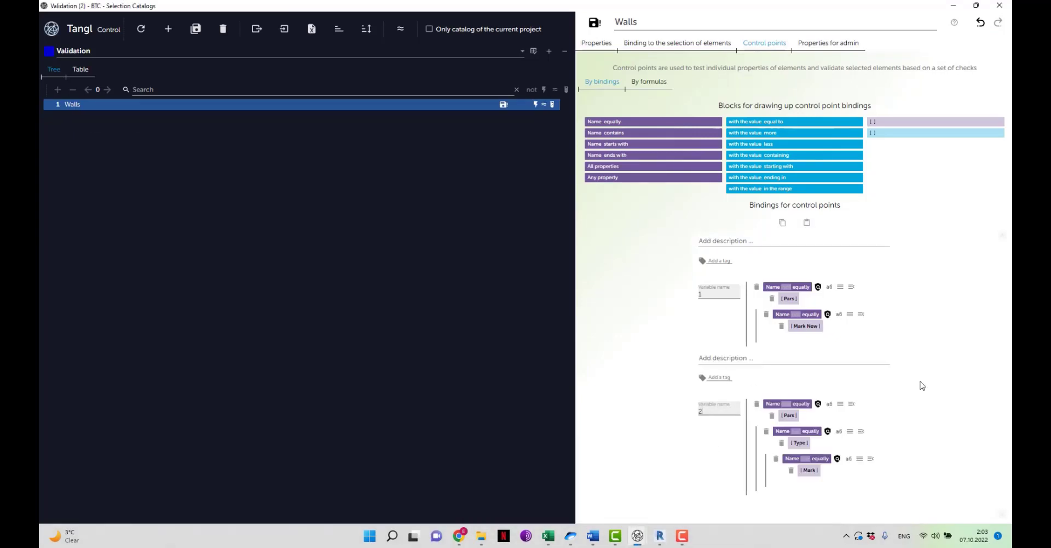
left_click(596, 23)
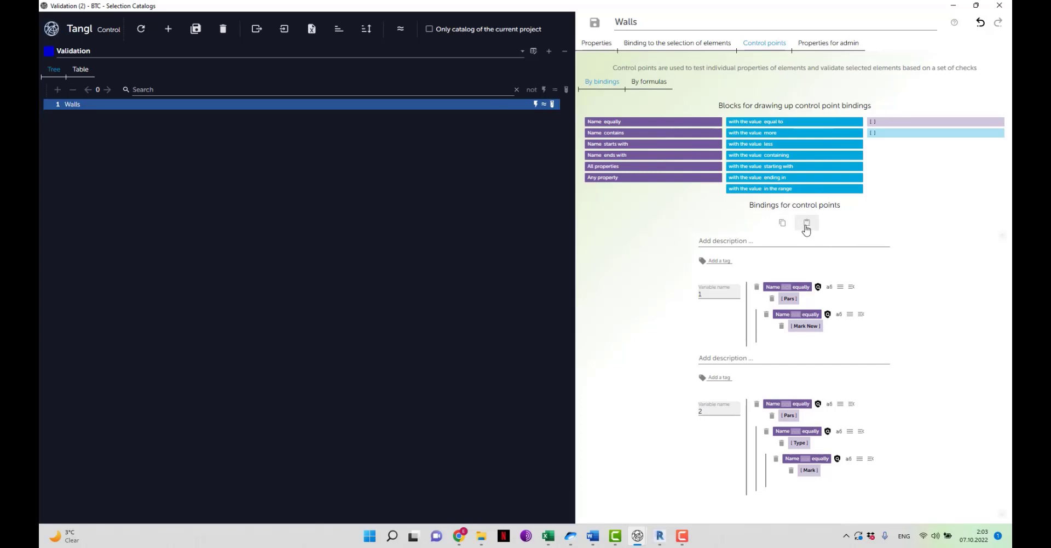
Change the name in the newly pasted Pars and Mark New control point to Mark New 1, name its variable 3, and save.
scroll(795, 365, "down", 3)
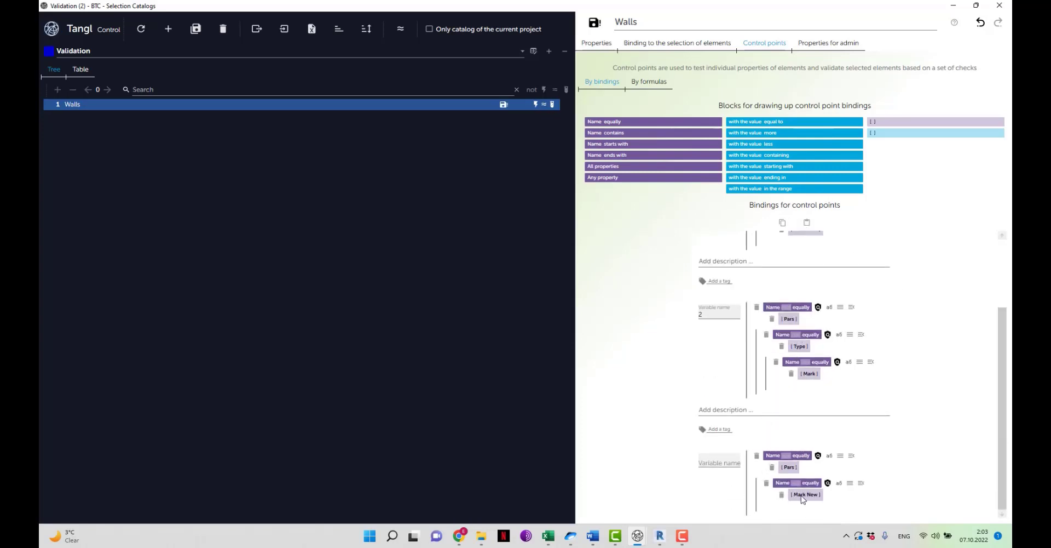
left_click(818, 495)
left_click(818, 494)
type("1")
left_click(737, 461)
type("3")
key("ctrl+s")
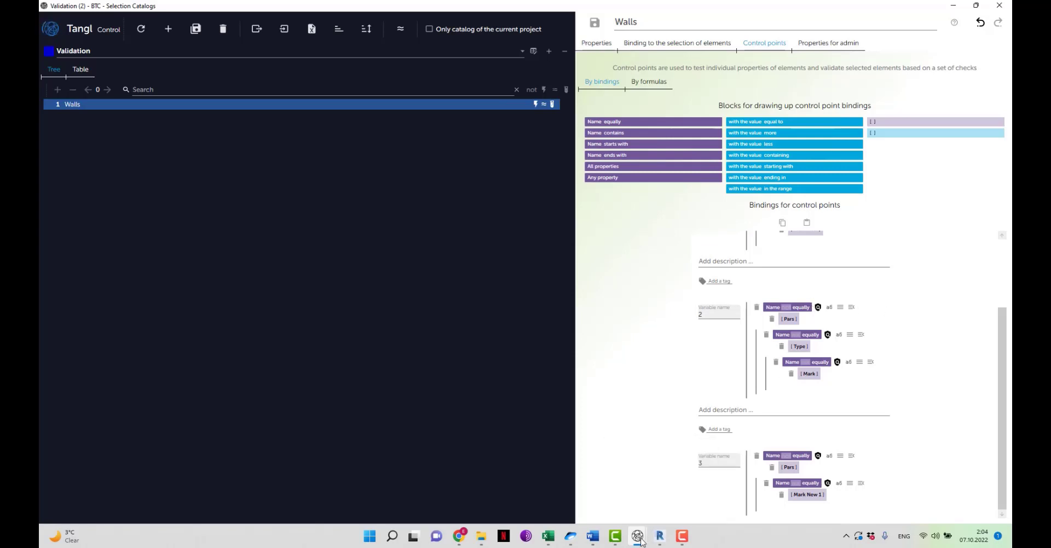
Change the name in the Project2 model's test binding to Mark New 1 and test it on the Concrete_200 walls.
mouse_move(639, 538)
left_click(750, 481)
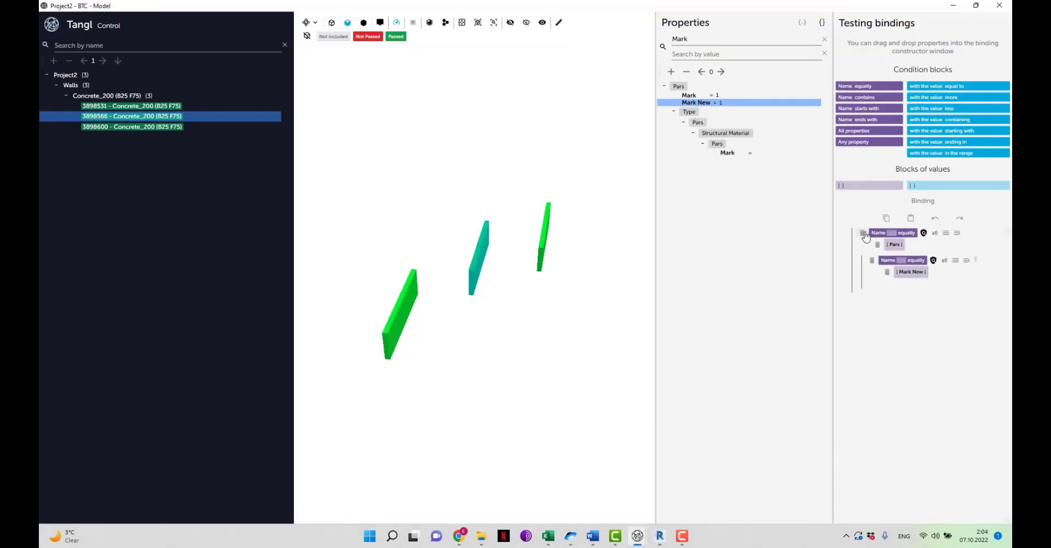
double_click(924, 274)
left_click(923, 273)
left_click(938, 282)
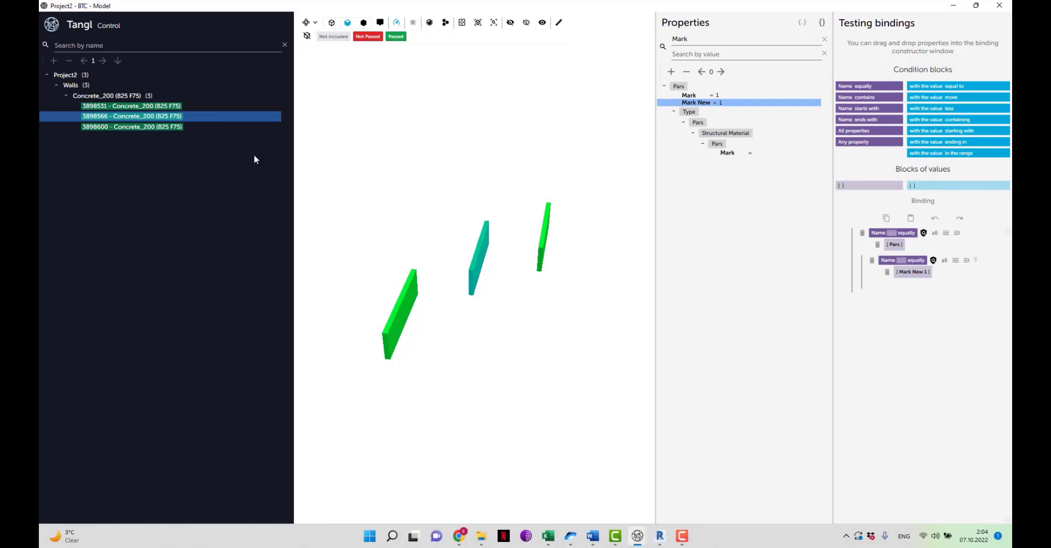
left_click(159, 96)
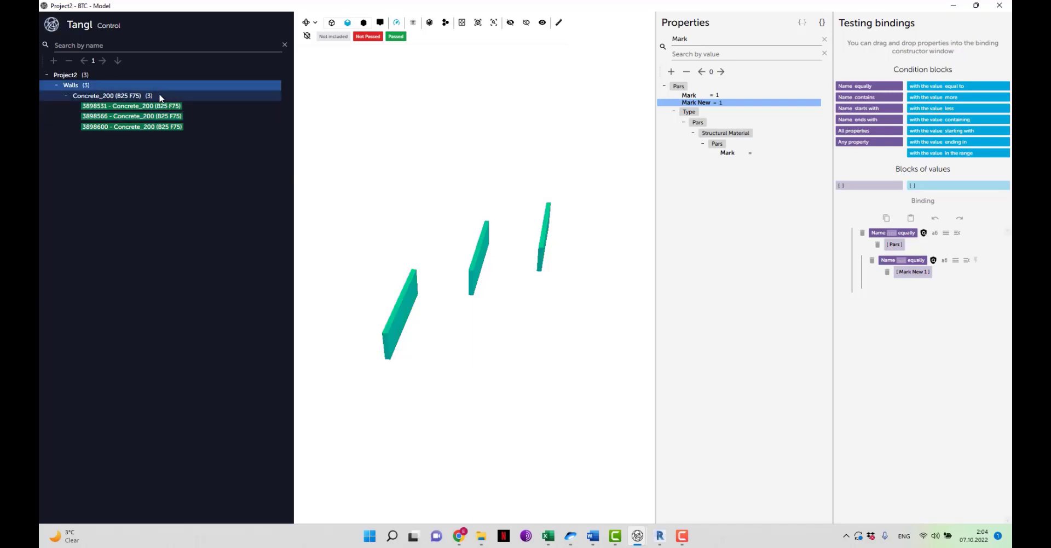
left_click(413, 23)
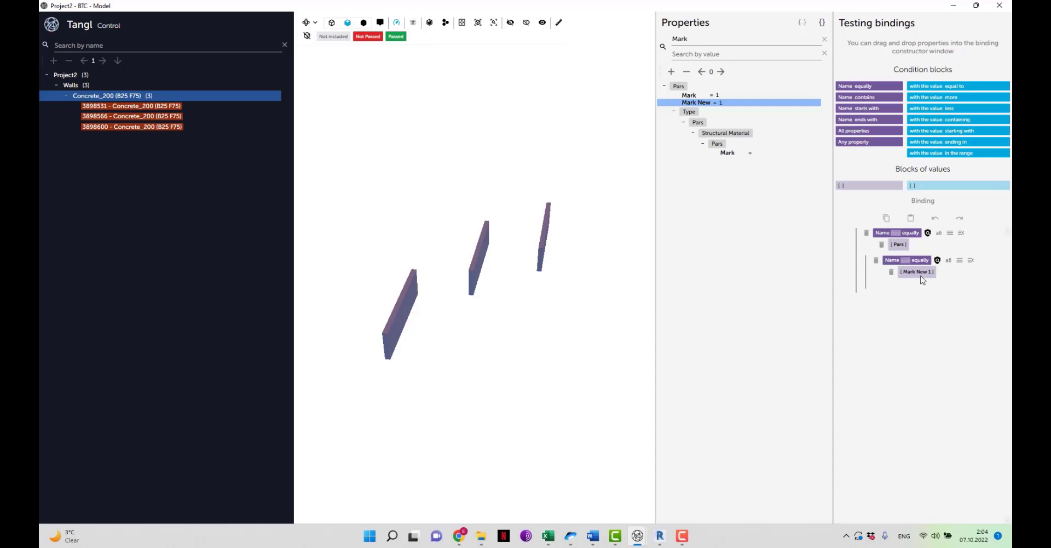
Replace Mark New 1 with nested Type, Pars, Structural Material, Pars and Mark conditions not equal to an empty value, and test the walls.
left_click_drag(921, 273, 899, 254)
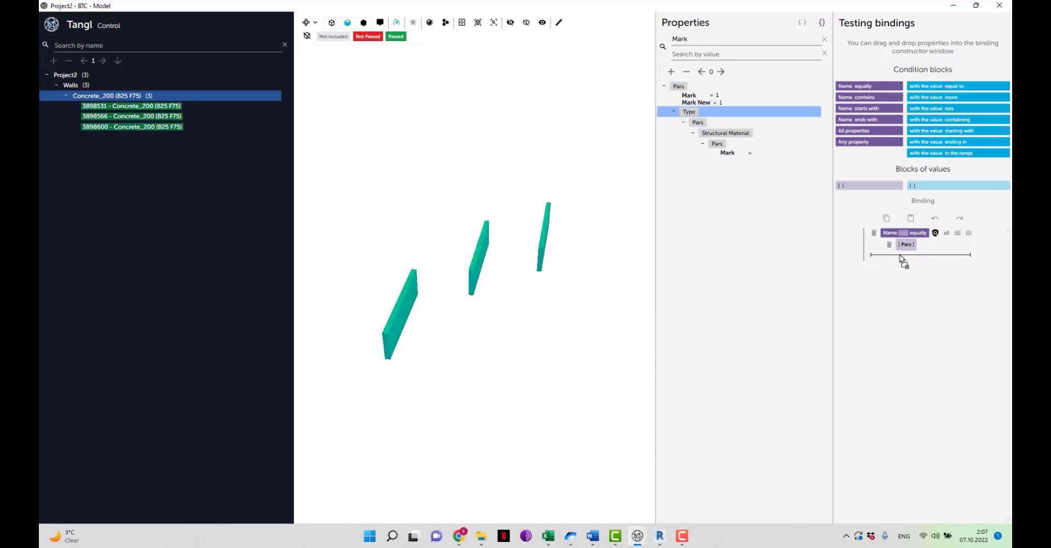
left_click_drag(705, 123, 909, 310)
left_click_drag(721, 149, 913, 343)
left_click_drag(721, 156, 916, 366)
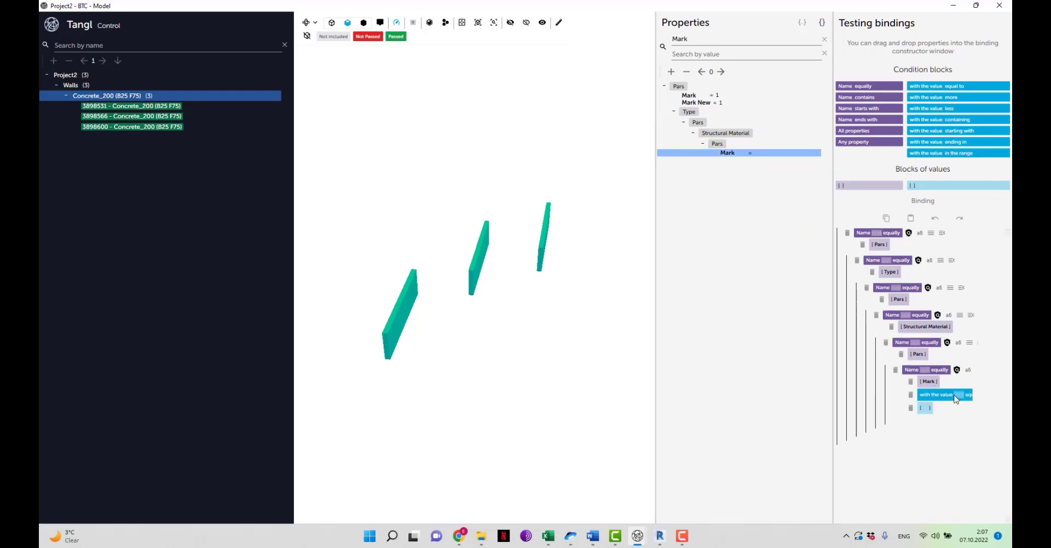
left_click(959, 395)
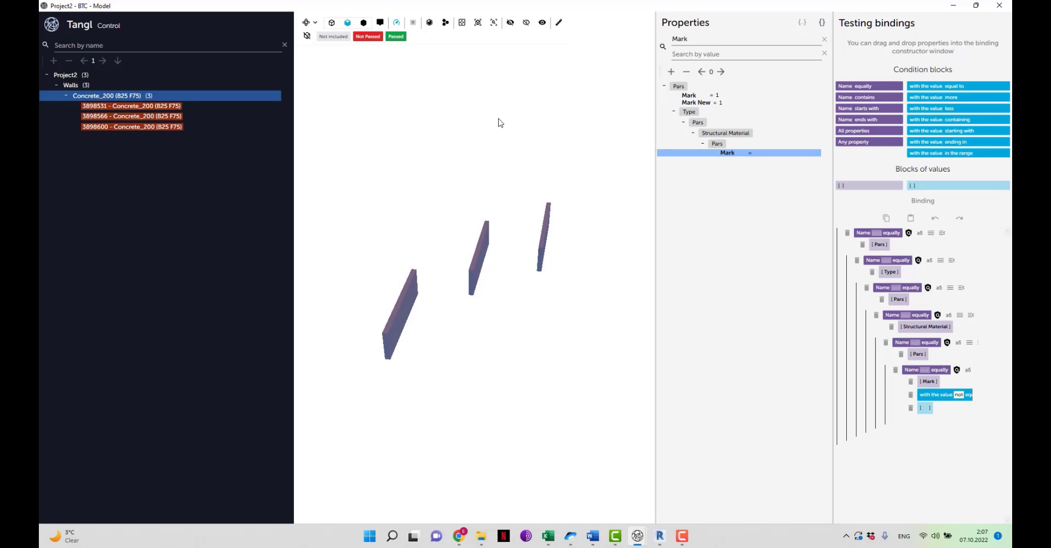
left_click(570, 276)
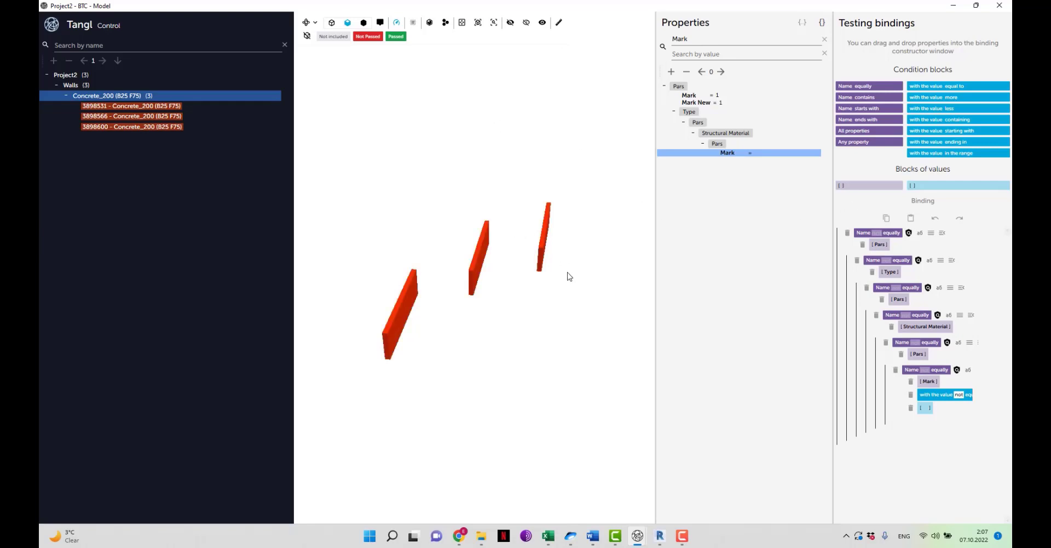
left_click(544, 246)
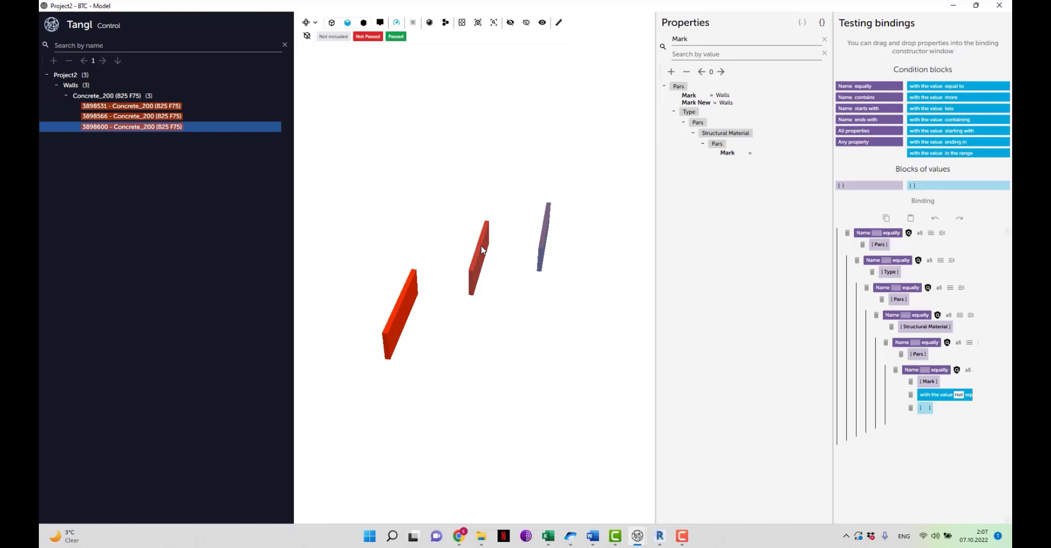
left_click(481, 249)
left_click(408, 281)
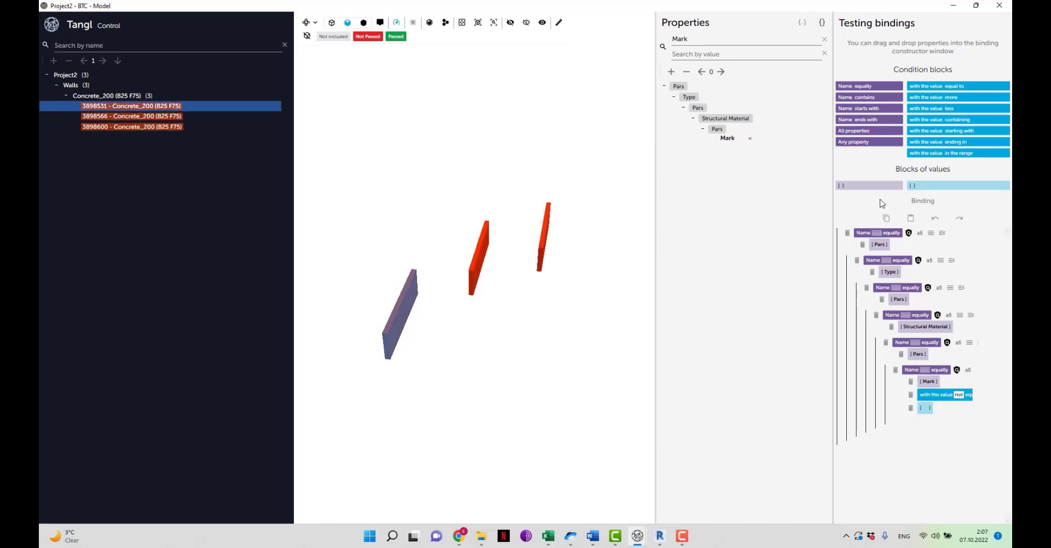
Add the Structural Material Mark binding as another control point of the Walls position, name its variable 4, and save.
mouse_move(637, 536)
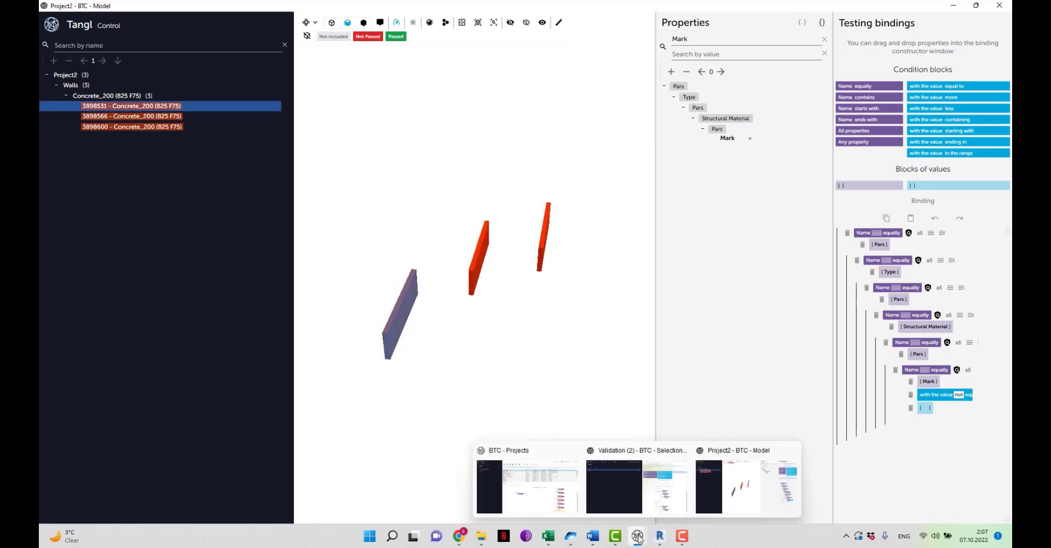
left_click(657, 471)
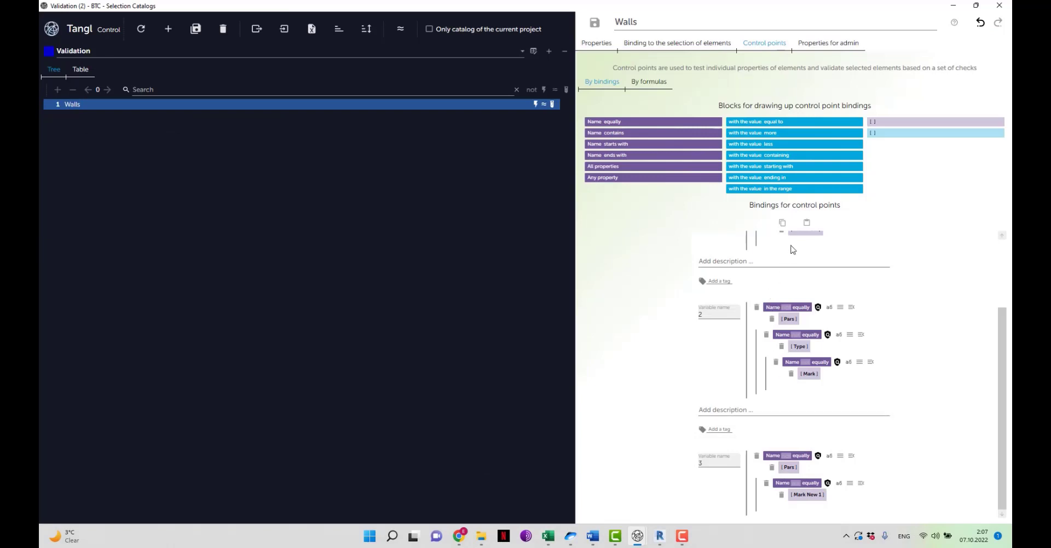
left_click(805, 225)
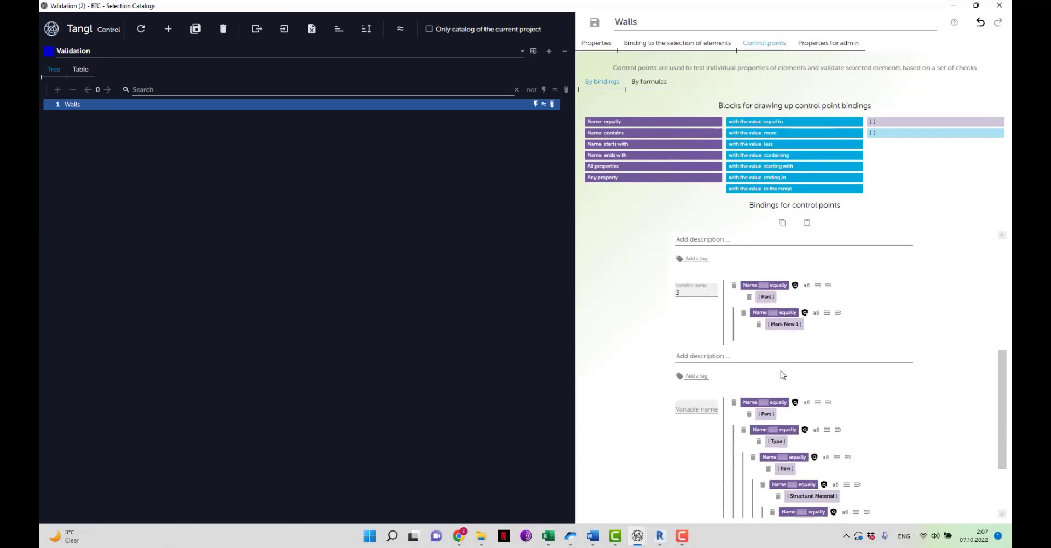
left_click(703, 310)
type("4")
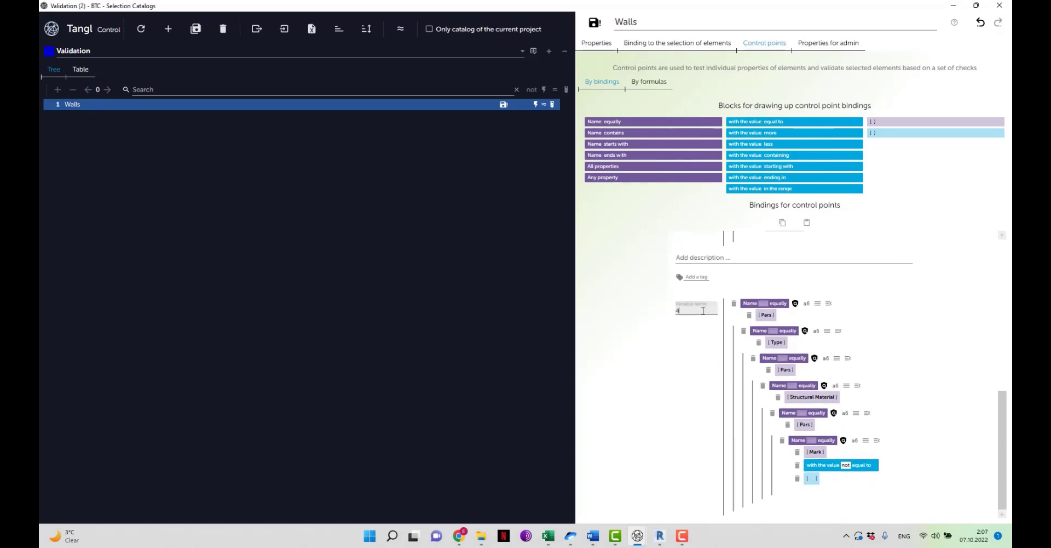
left_click(598, 26)
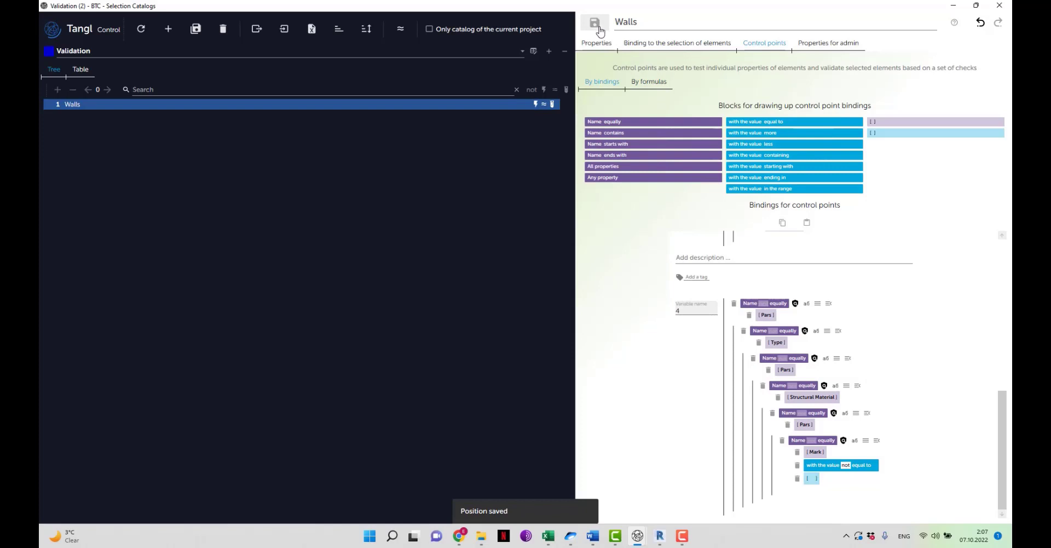
Replace the Project2 model's test binding with the Mark New property equal to Walls and test it on the Concrete_200 walls.
mouse_move(637, 536)
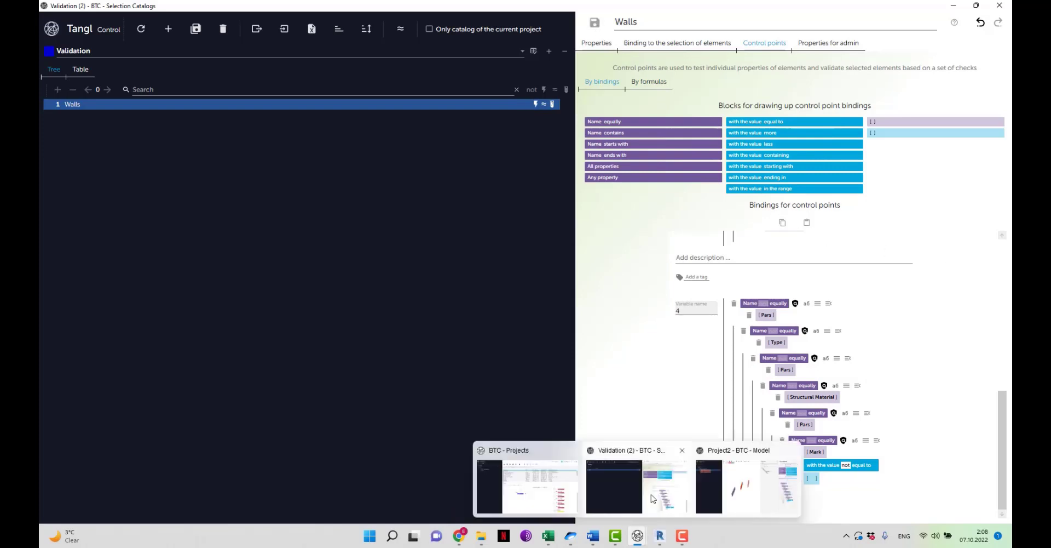
left_click(731, 482)
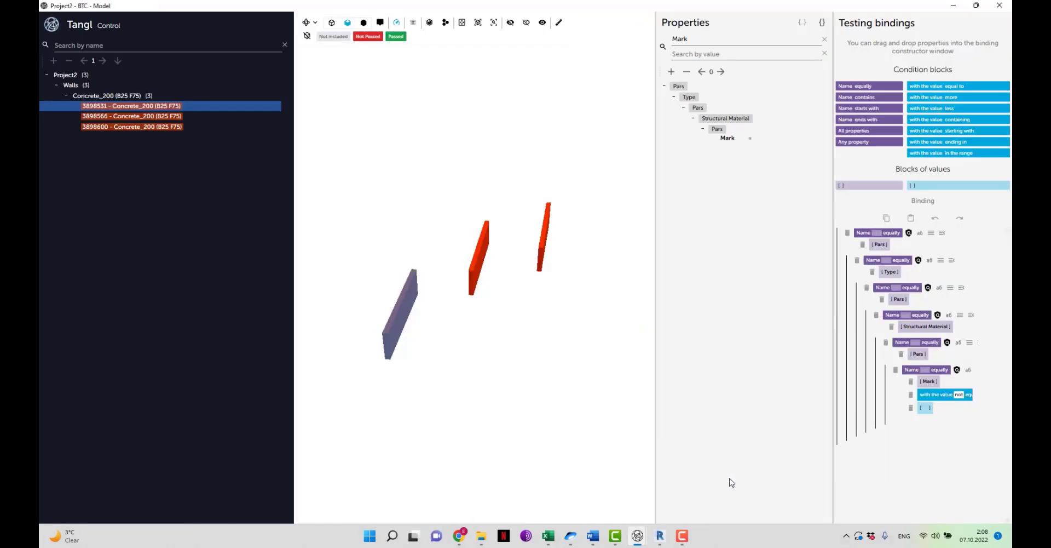
left_click(849, 234)
left_click(545, 240)
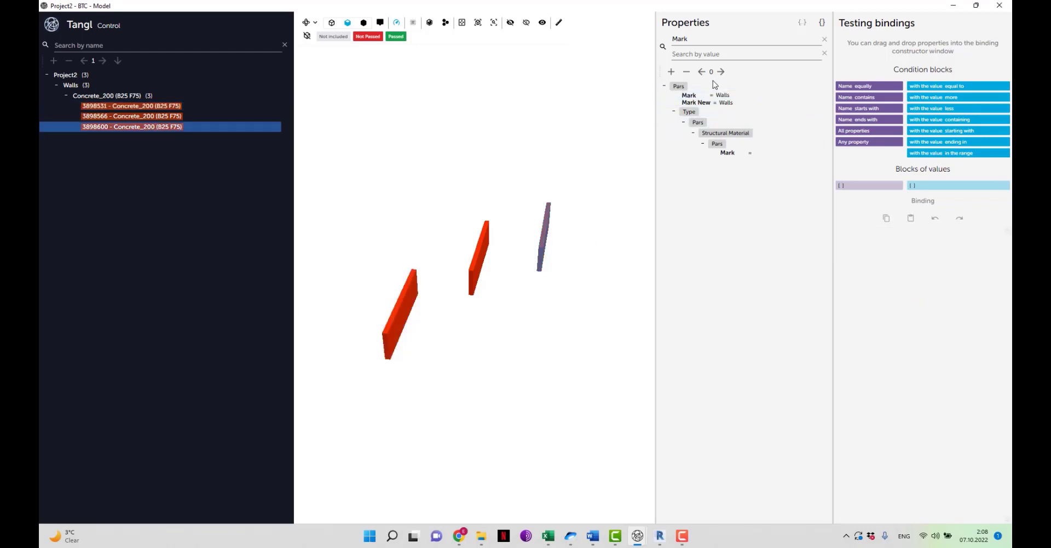
left_click(710, 104)
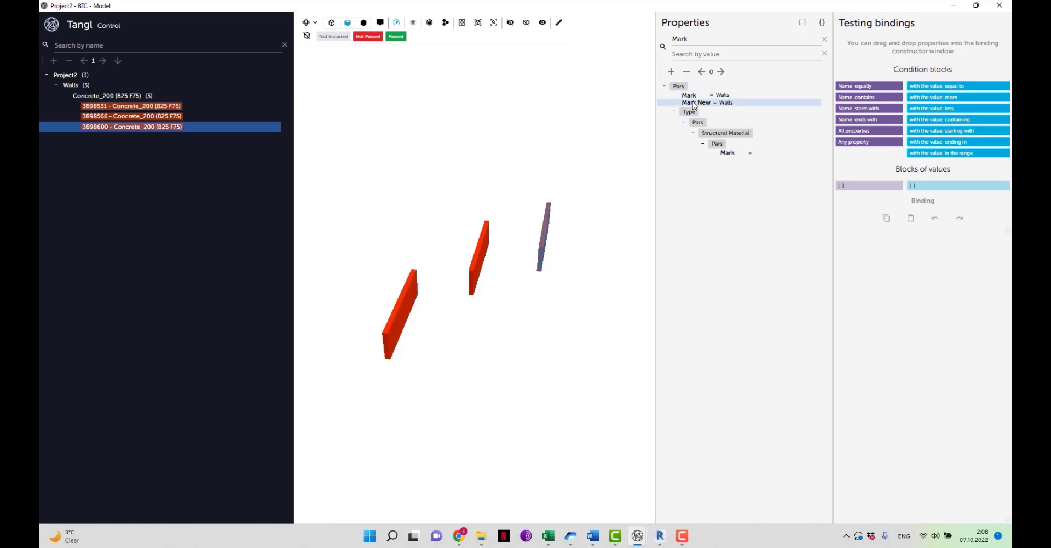
left_click_drag(697, 105, 851, 235)
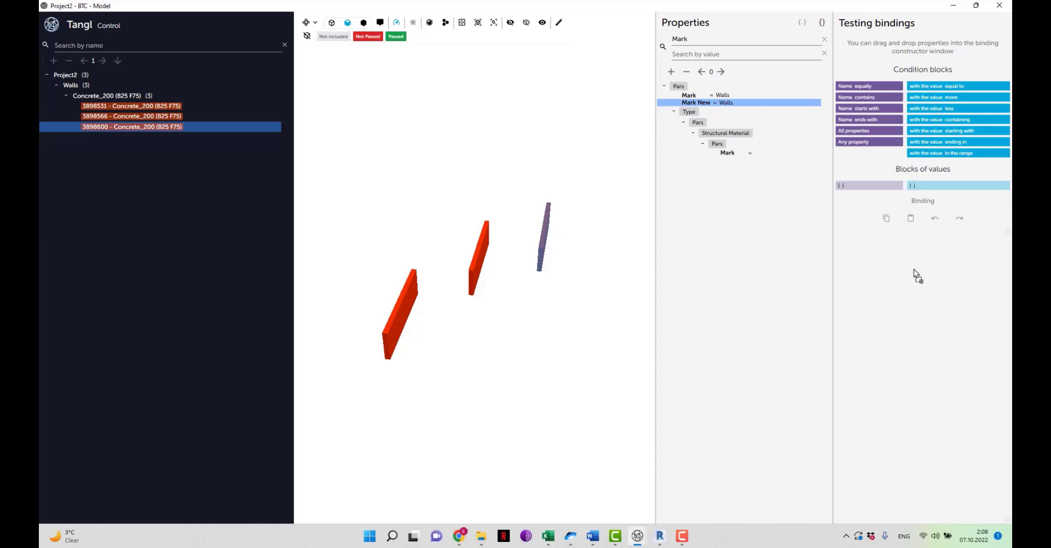
left_click_drag(914, 269, 914, 270)
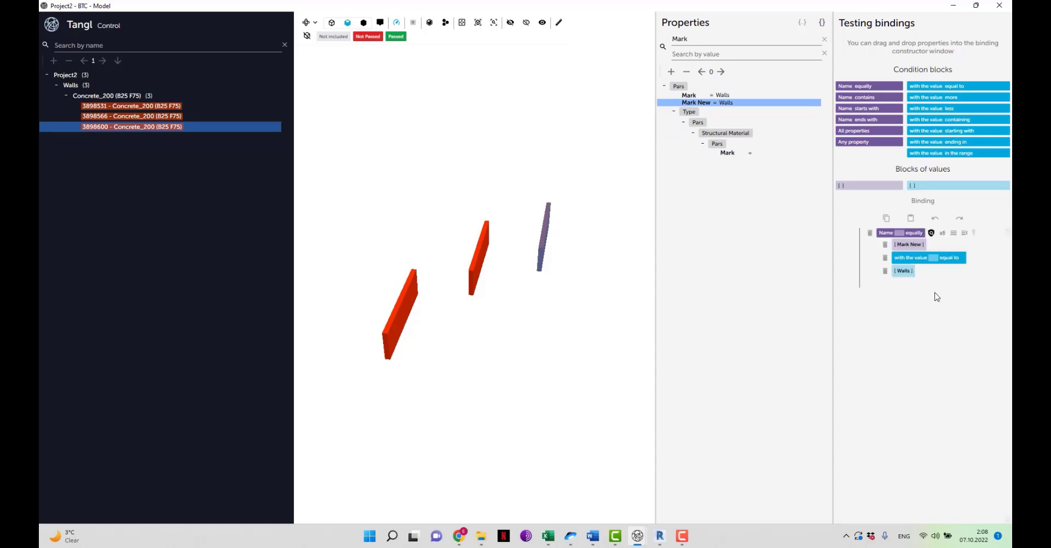
left_click(152, 95)
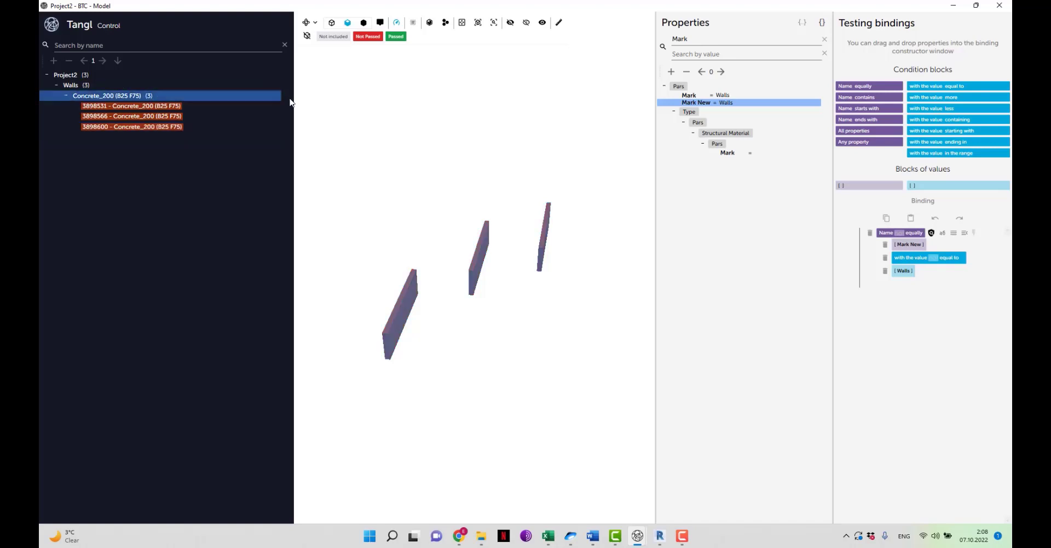
left_click(413, 23)
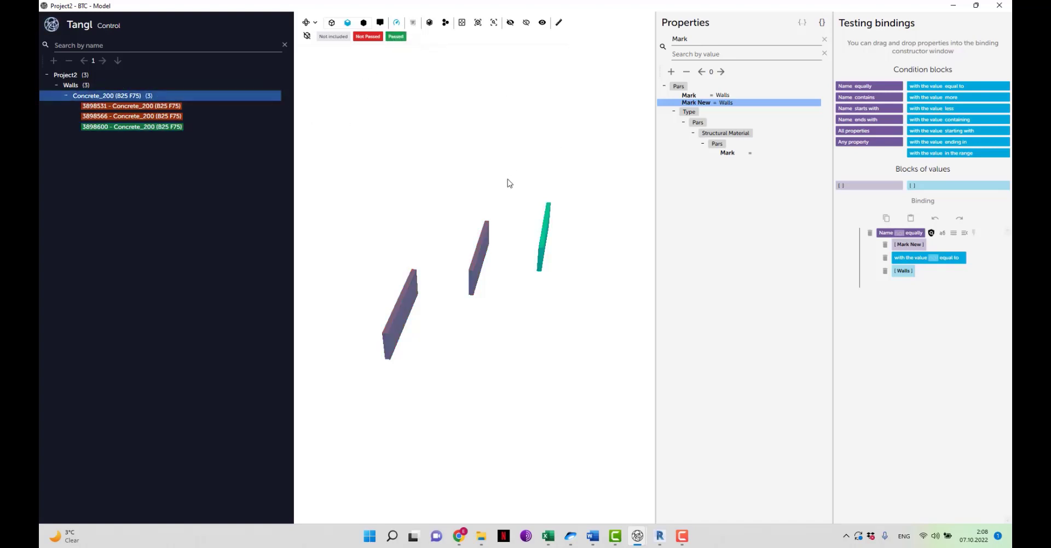
Copy the Mark New equal to Walls binding into the Walls position as a control point, name its variable 5, and save.
left_click(886, 218)
mouse_move(639, 539)
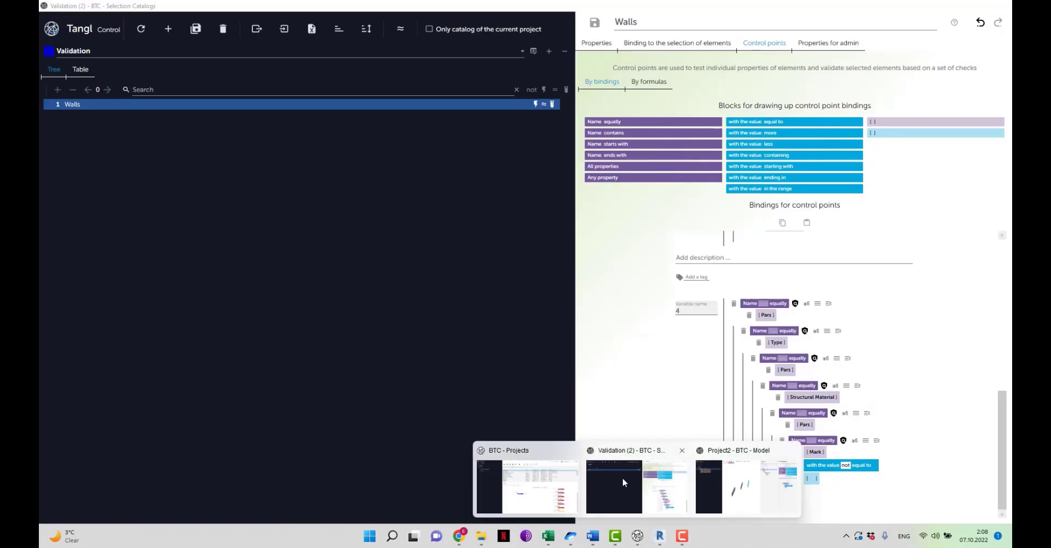
left_click(623, 477)
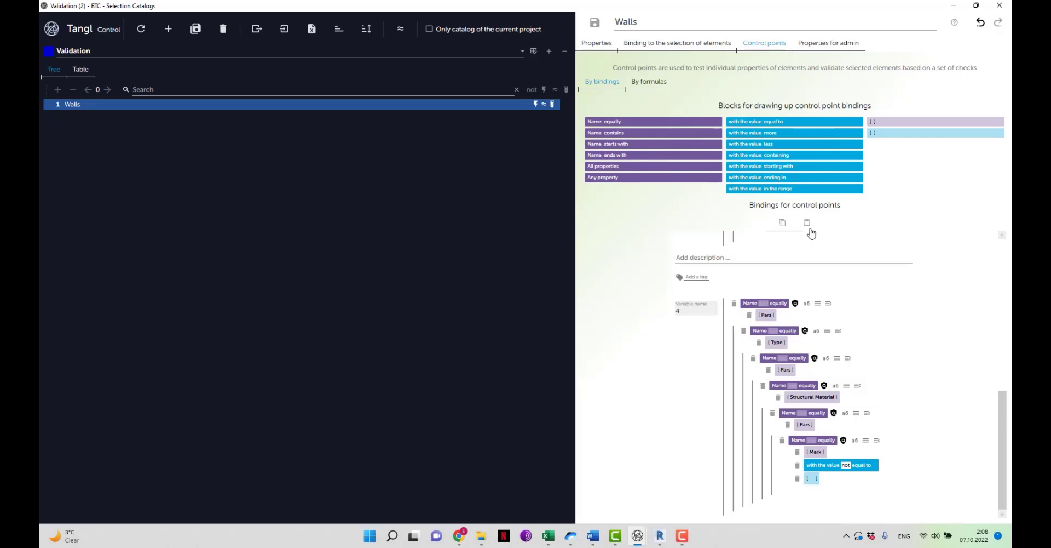
left_click(807, 222)
scroll(720, 335, "down", 3)
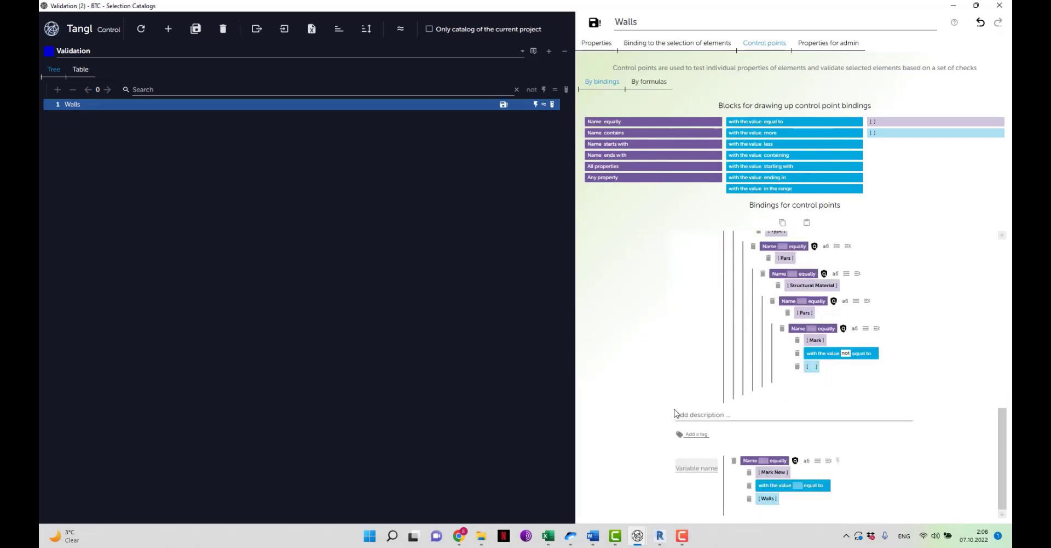
left_click(710, 466)
type("5")
left_click(595, 22)
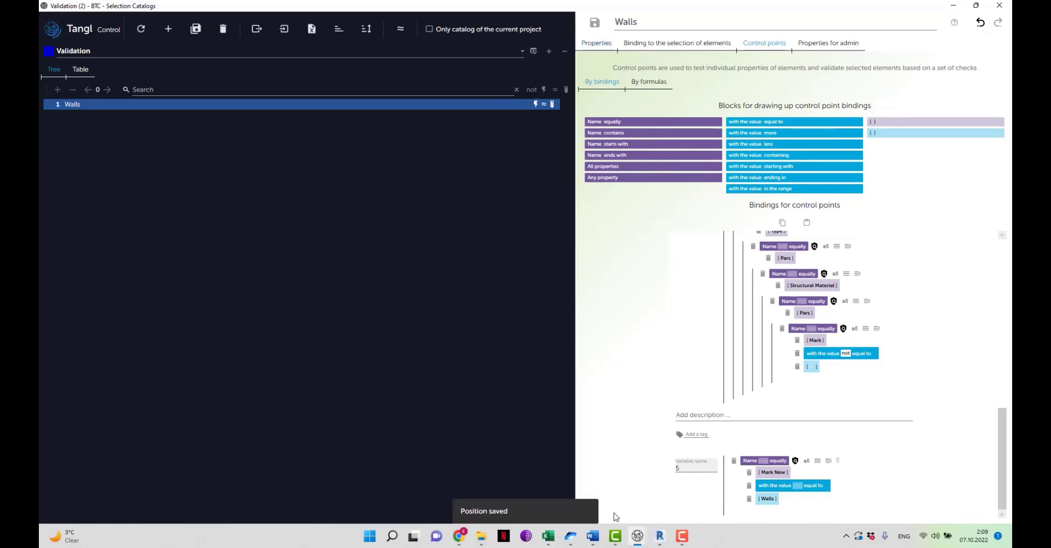
Create a selection scheme named Validation in the global settings and include the Validation catalog in it.
mouse_move(638, 542)
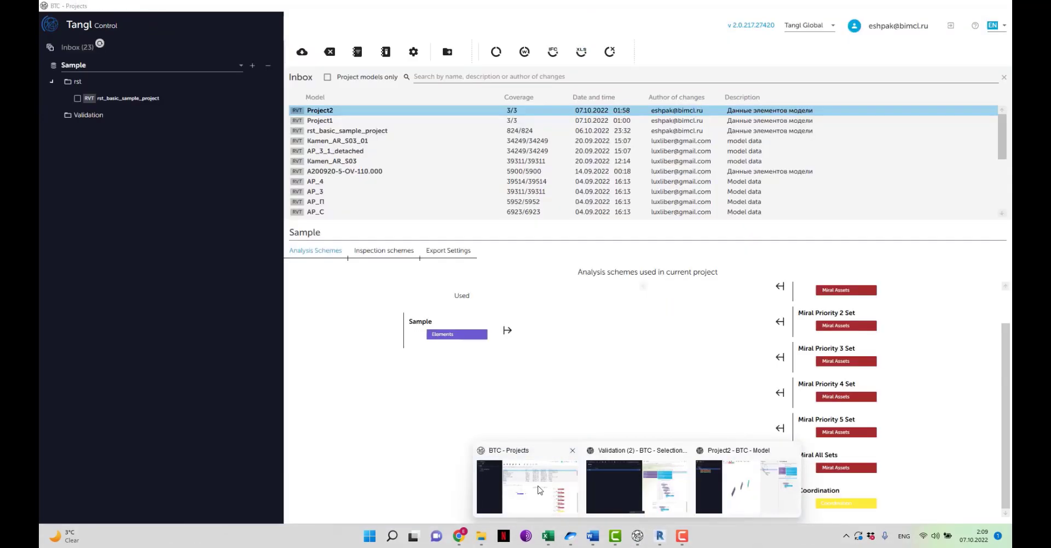
left_click(539, 489)
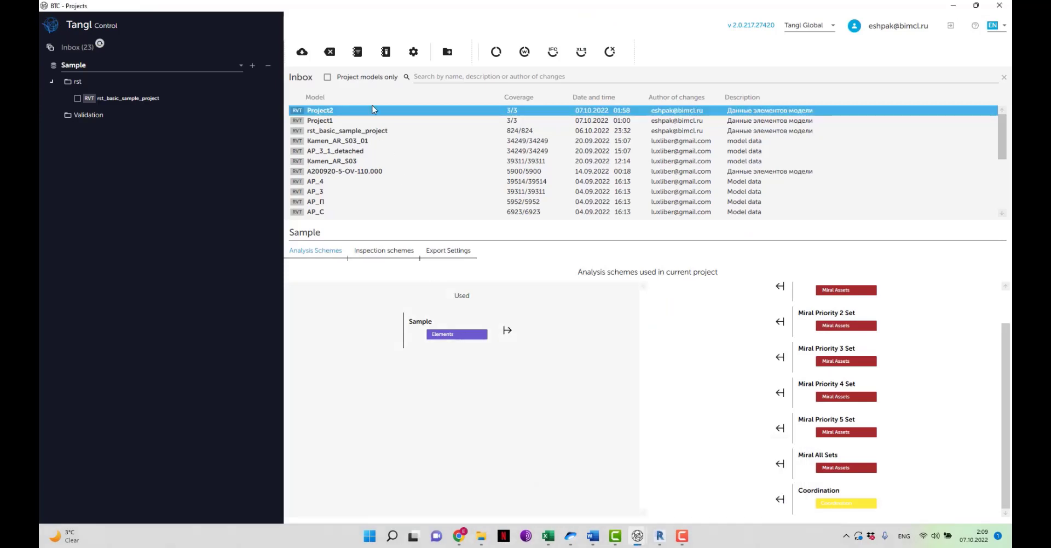
left_click(411, 53)
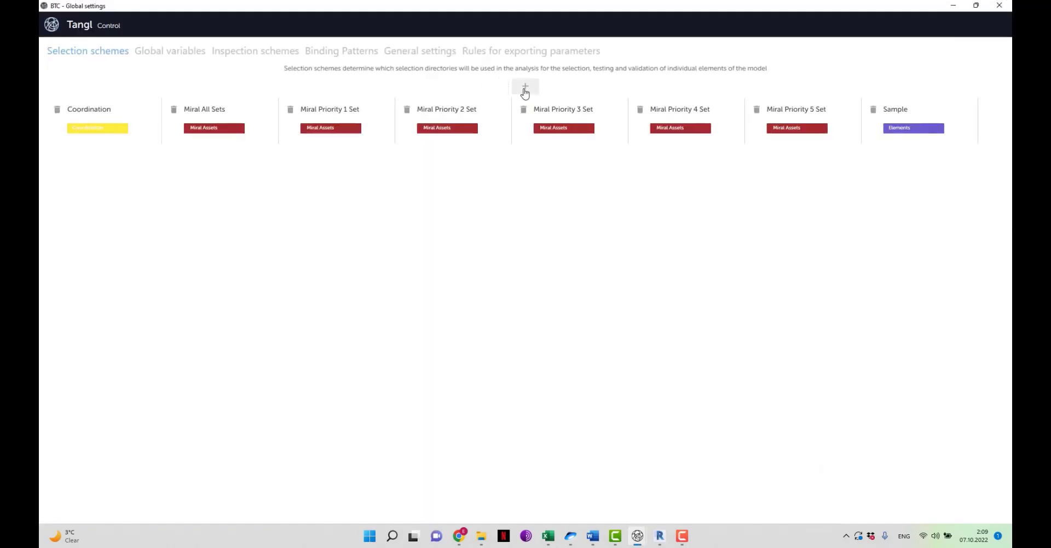
left_click(525, 87)
type("Val")
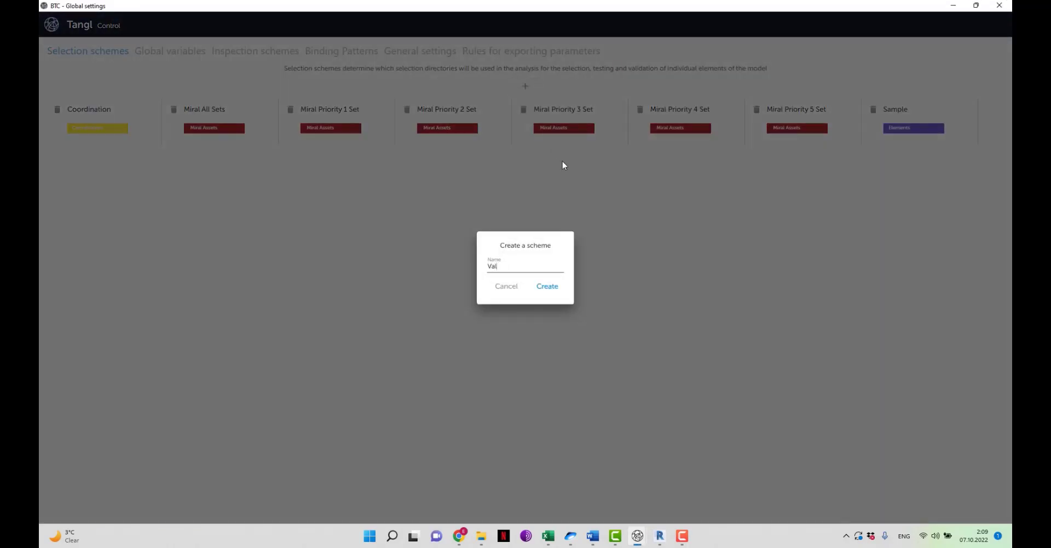
type("idation")
key("Return")
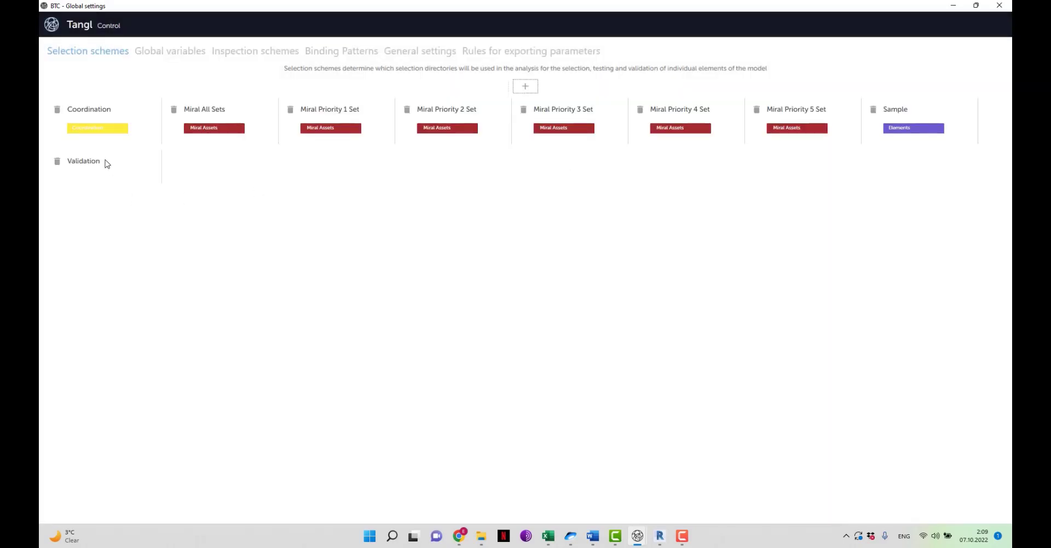
left_click(88, 161)
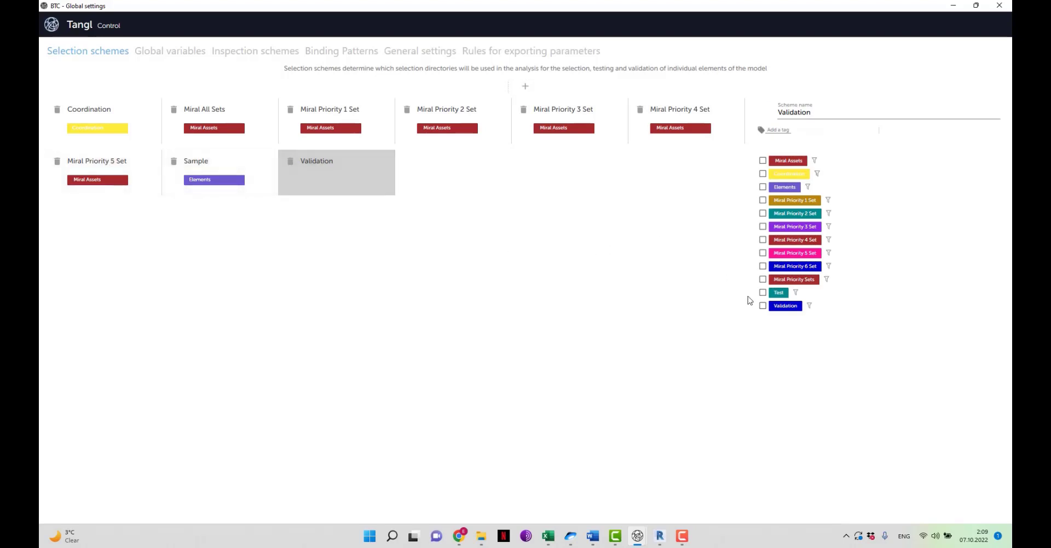
left_click(763, 305)
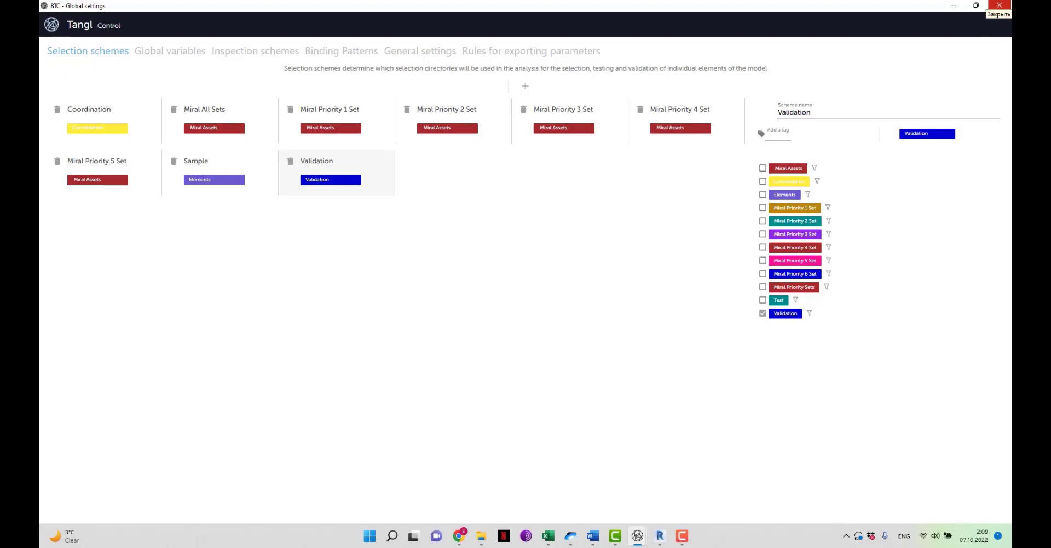
left_click(999, 5)
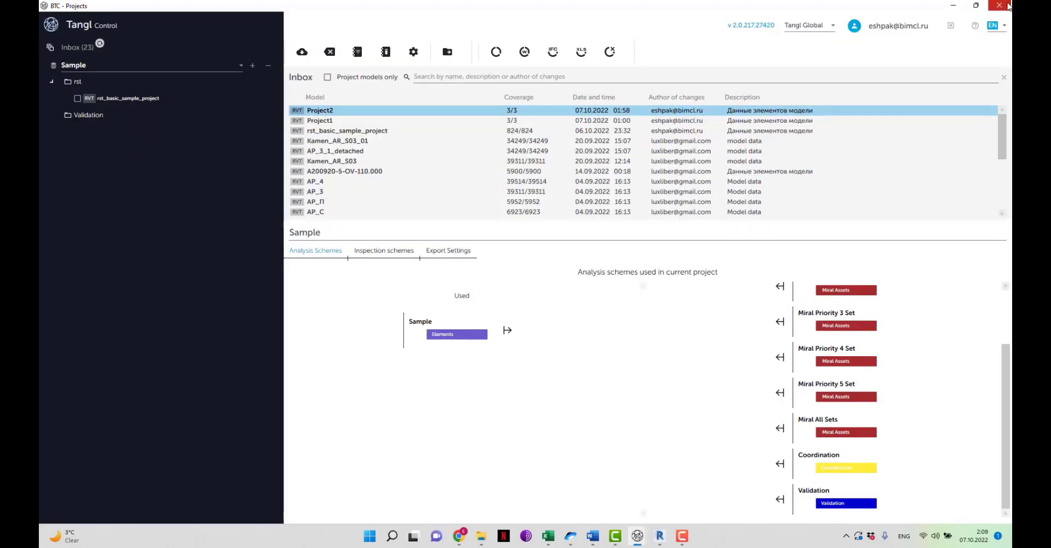
Replace the Sample analysis scheme used in the Sample project with the Validation scheme.
left_click(99, 113)
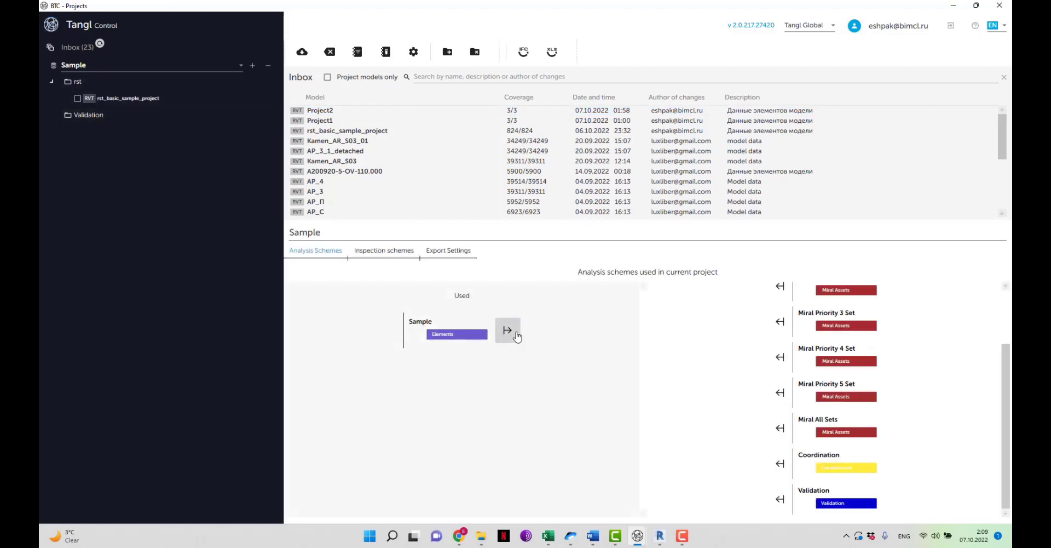
left_click(508, 330)
scroll(778, 501, "down", 1)
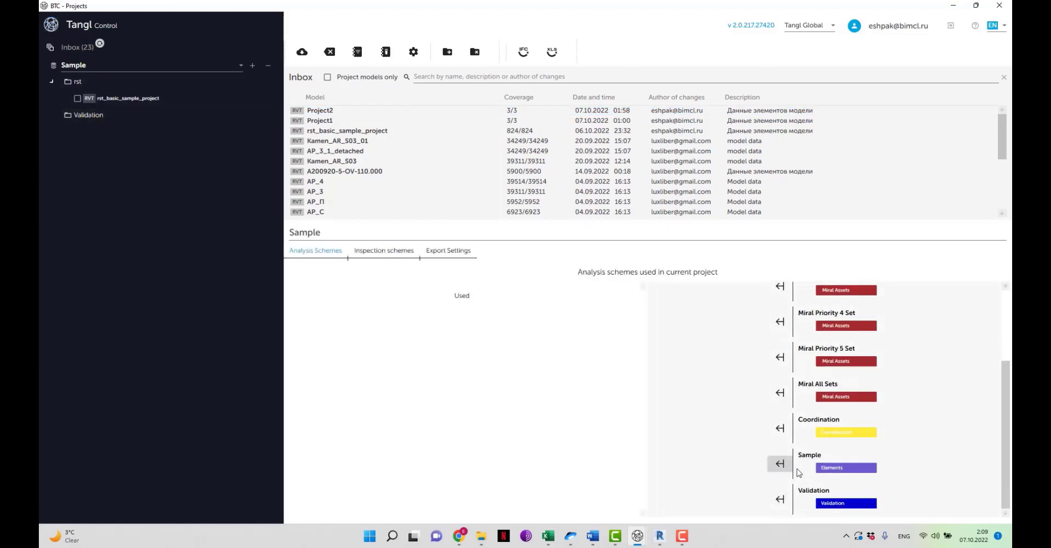
left_click(779, 499)
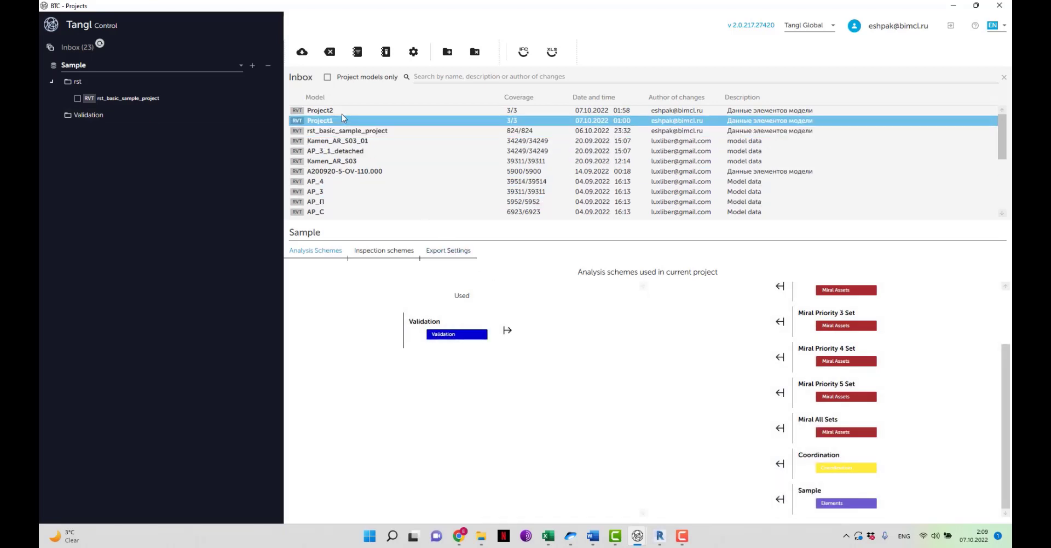
Add the Project2 model from the inbox to the Validation folder and open the analysis result of its V1 version.
left_click_drag(322, 111, 120, 119)
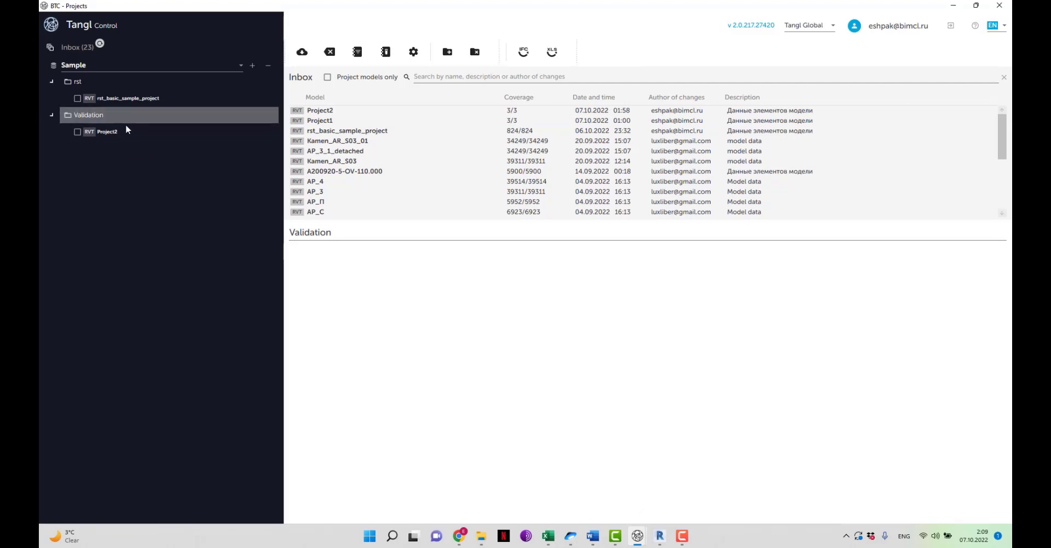
left_click(126, 130)
left_click(473, 262)
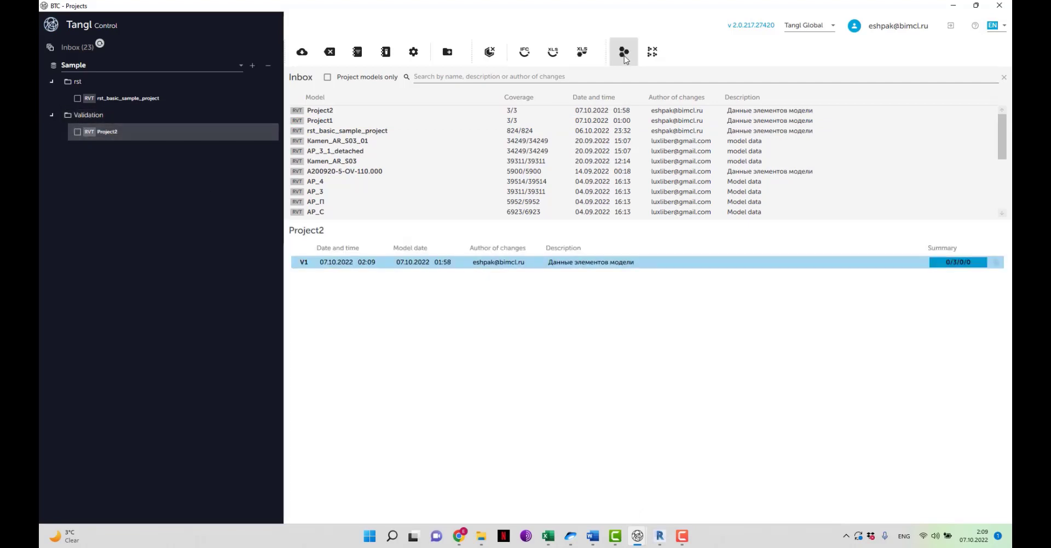
left_click(624, 52)
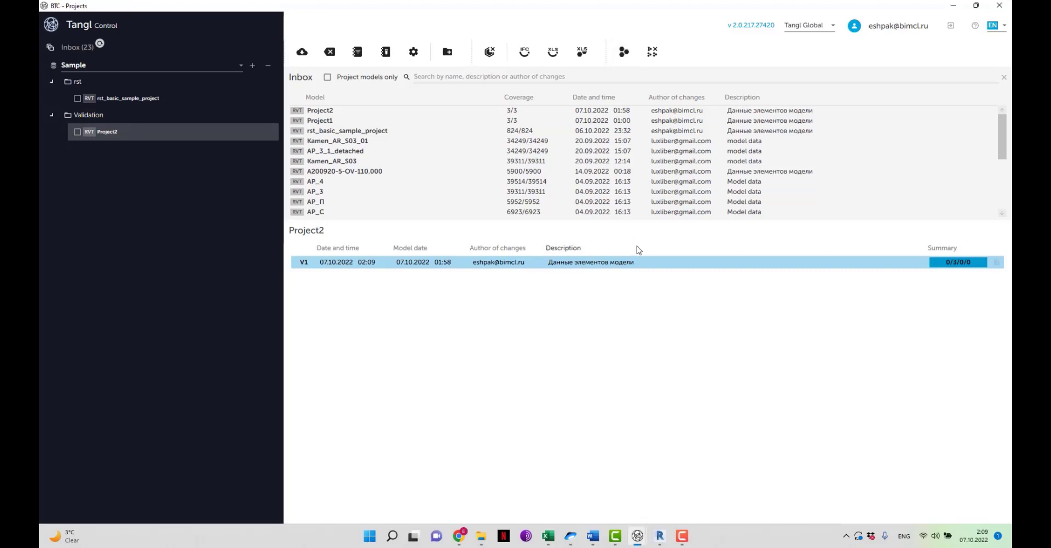
mouse_move(637, 540)
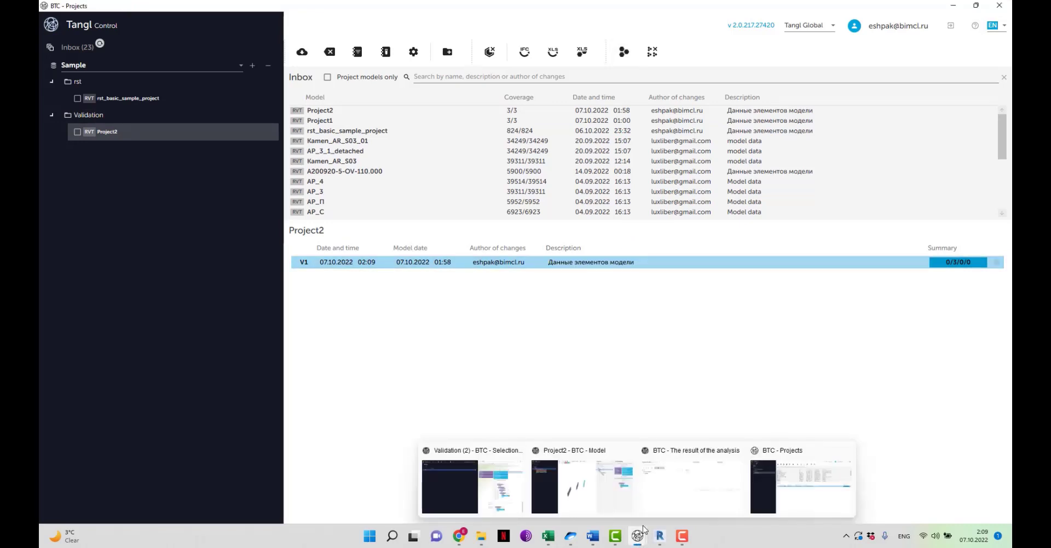
left_click(663, 476)
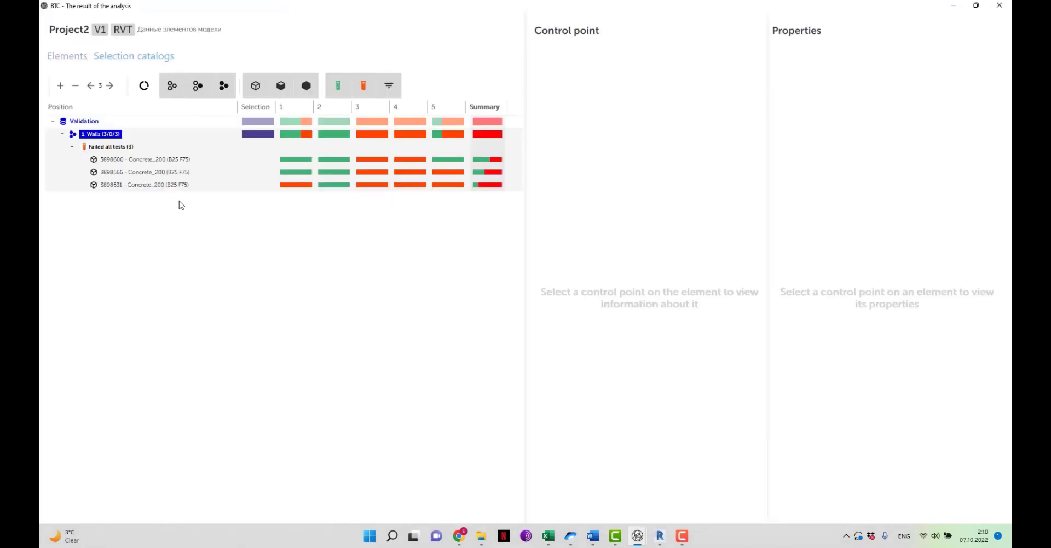
Examine which properties of wall 3898600 are covered by the Pars and Mark New conditions of control point 1.
left_click(291, 160)
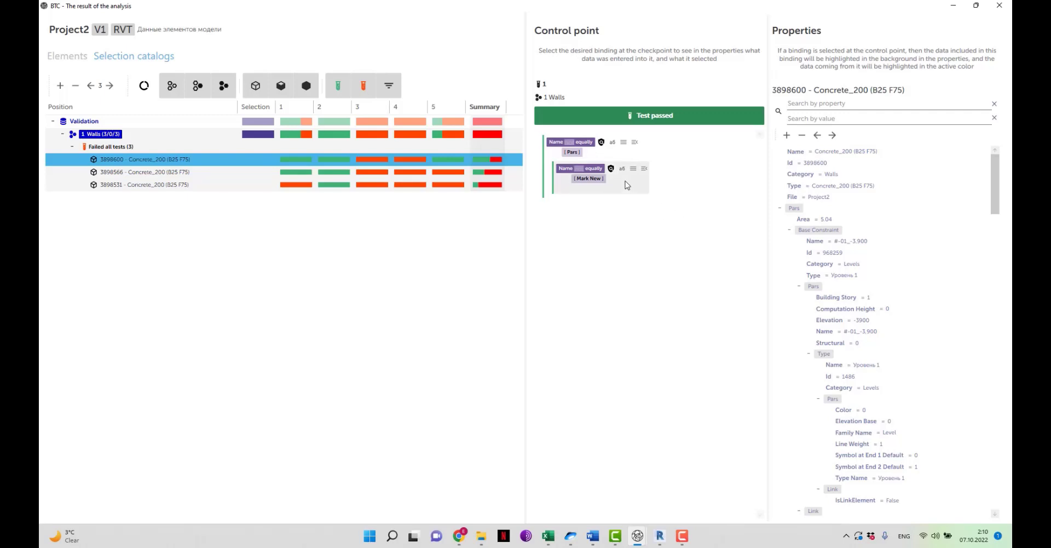
left_click(602, 157)
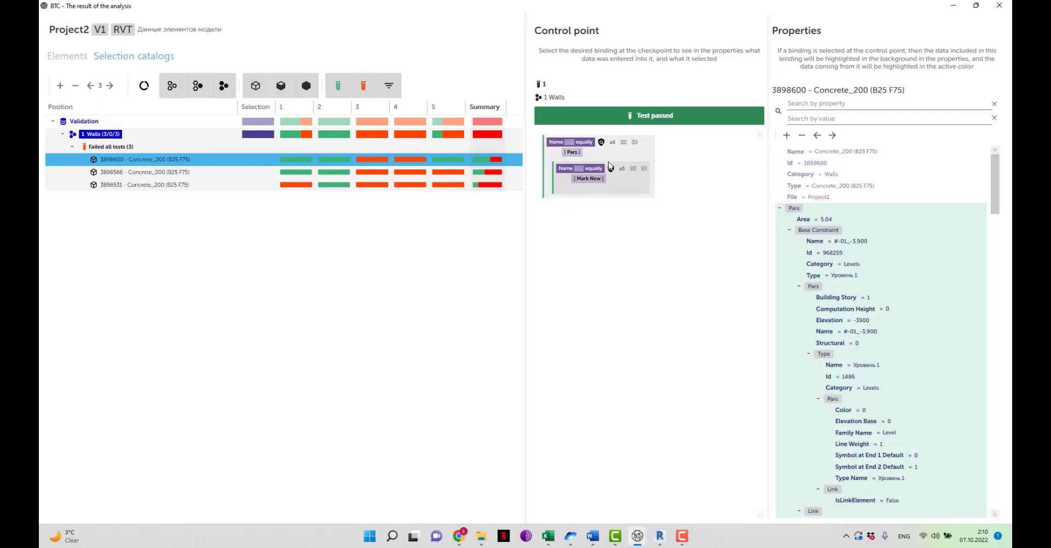
left_click(610, 166)
scroll(805, 241, "down", 5)
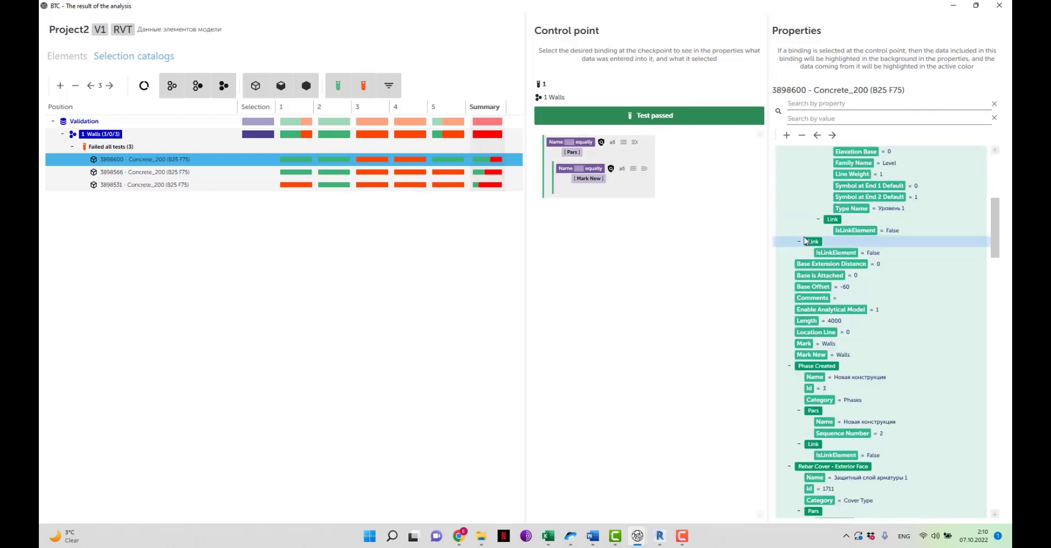
scroll(805, 241, "down", 4)
scroll(805, 241, "down", 5)
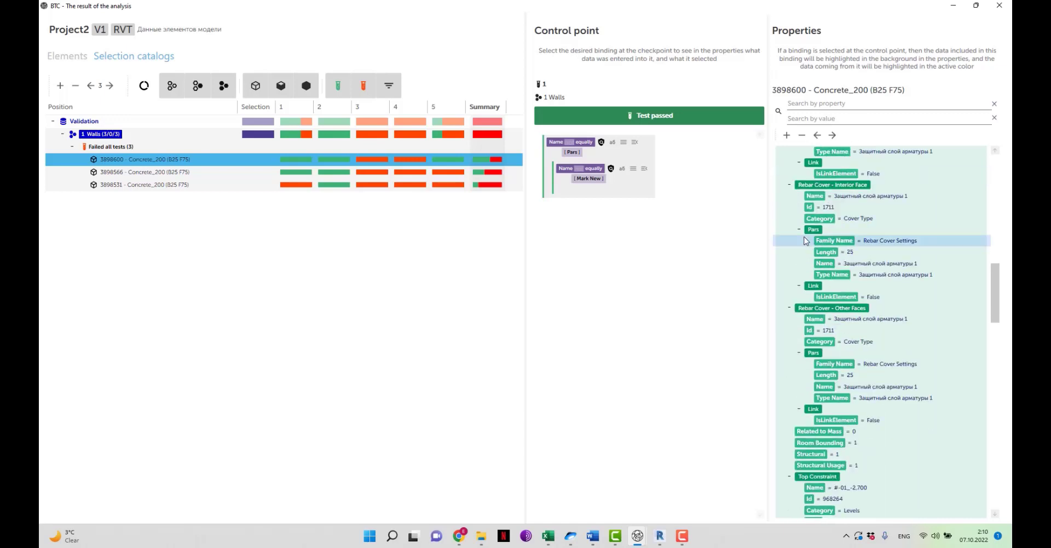
Examine control point 3 on wall 3898600 and the properties covered by its Pars and Mark New 1 conditions.
left_click(371, 159)
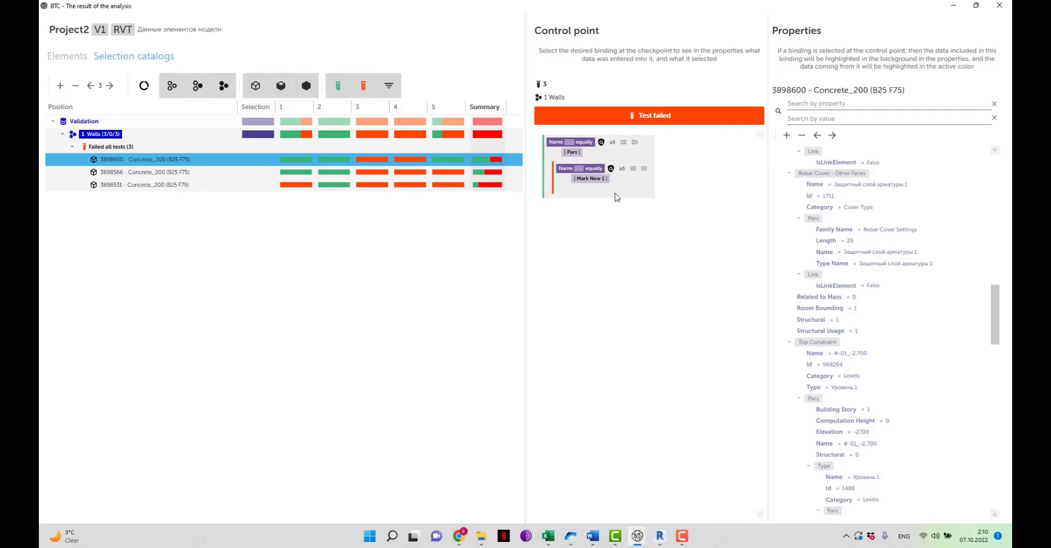
left_click(617, 196)
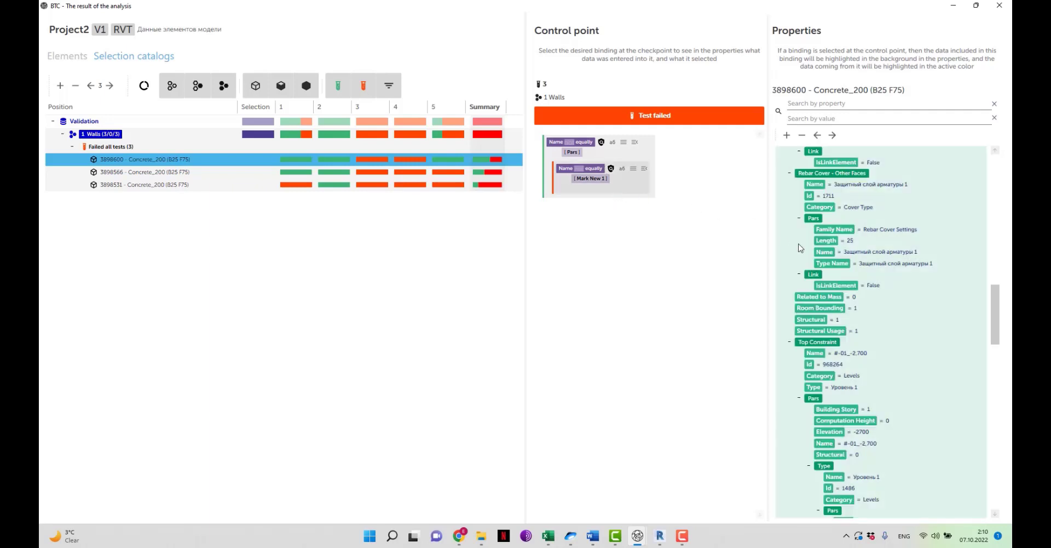
scroll(876, 230, "down", 10)
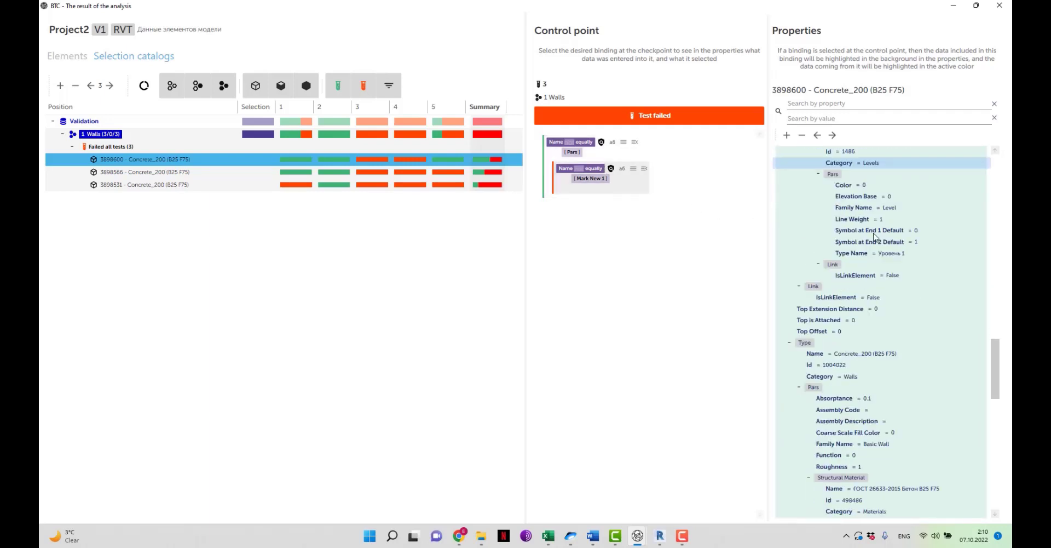
Check the remaining properties of wall 3898600 for Mark New 1 and examine the structural material's Mark condition of control point 4.
scroll(874, 238, "down", 10)
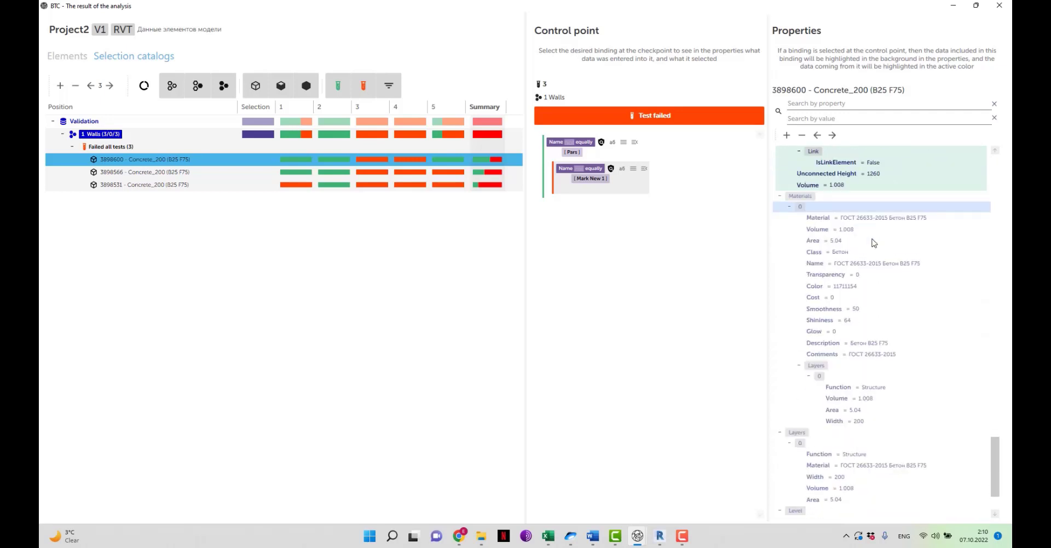
scroll(874, 243, "down", 2)
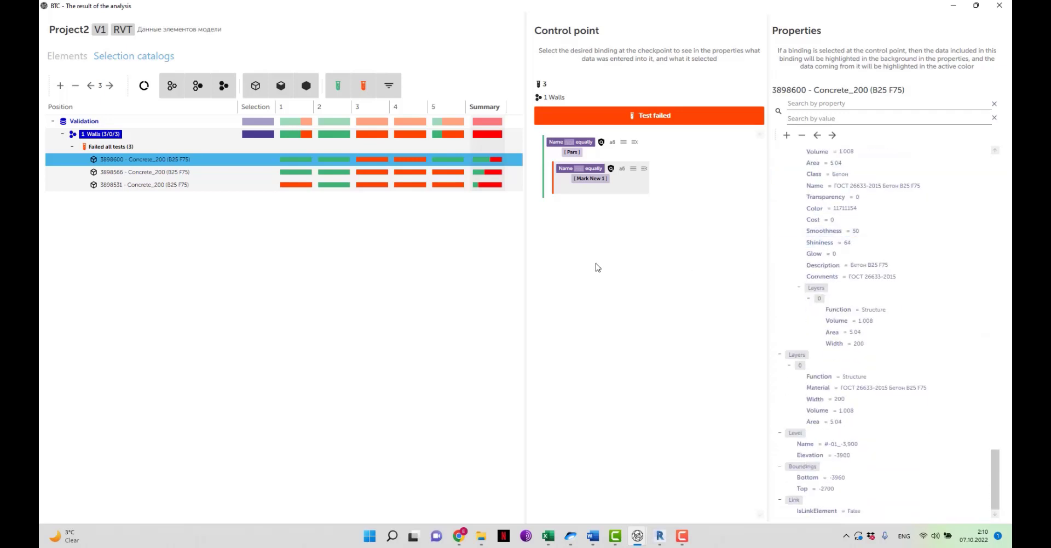
left_click(417, 161)
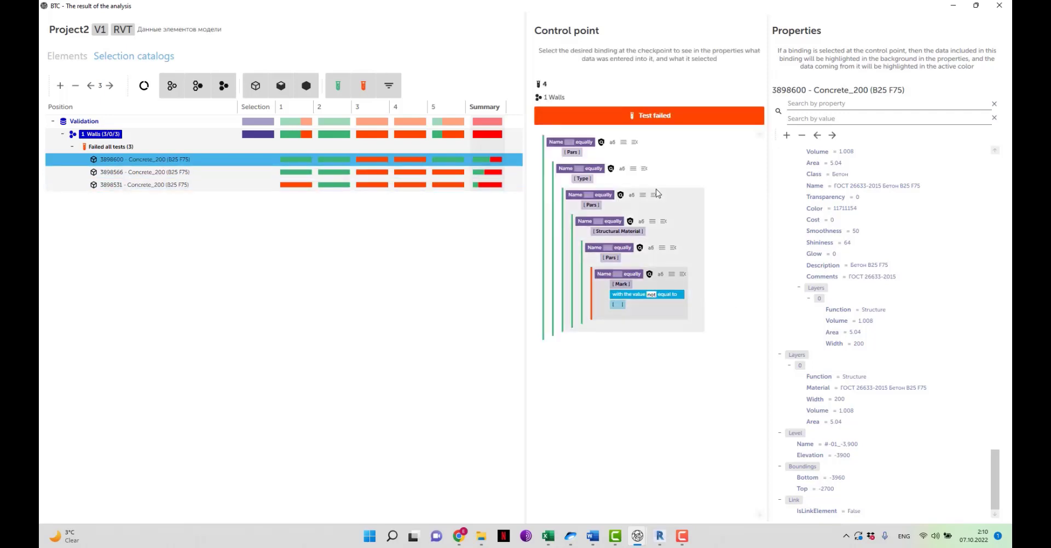
left_click(663, 156)
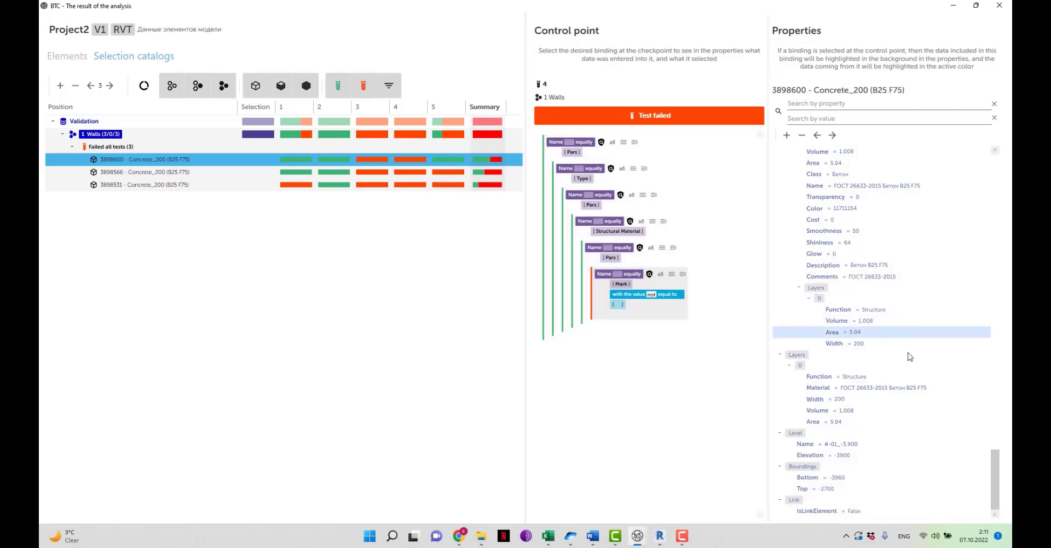
left_click_drag(997, 470, 996, 150)
scroll(985, 239, "down", 4)
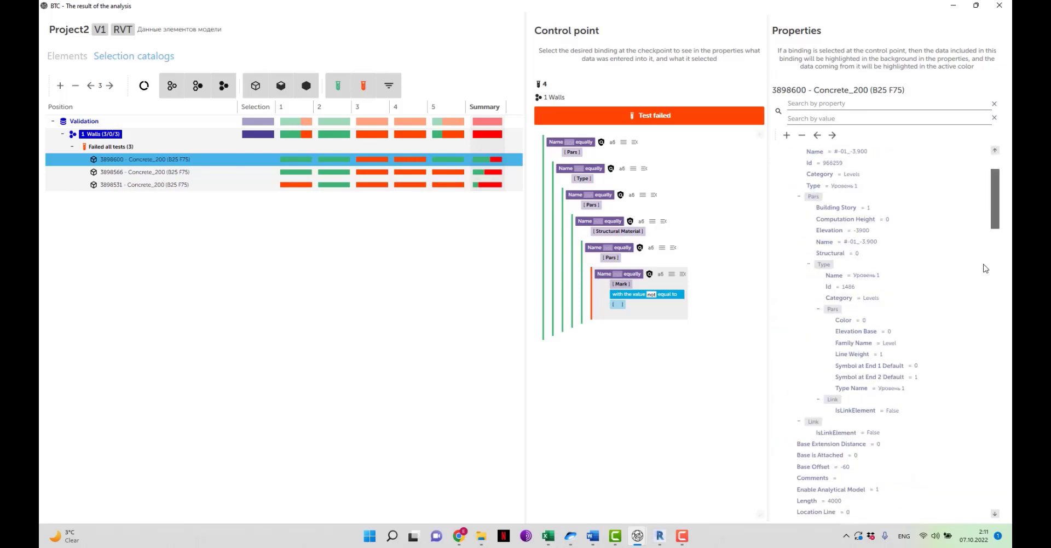
left_click_drag(985, 498, 995, 407)
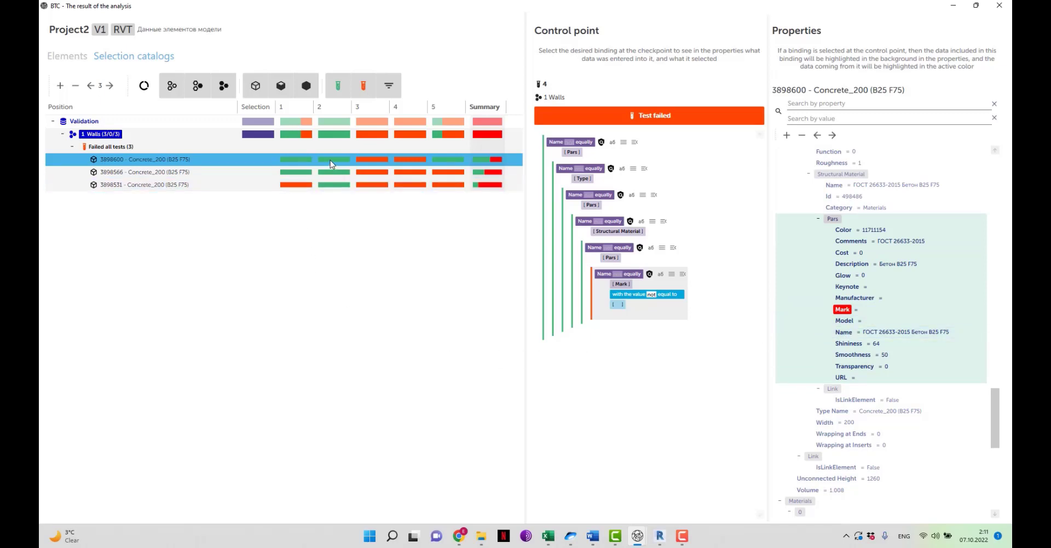
Examine control point 2 on wall 3898566 and the properties covered by its Mark condition.
left_click(340, 173)
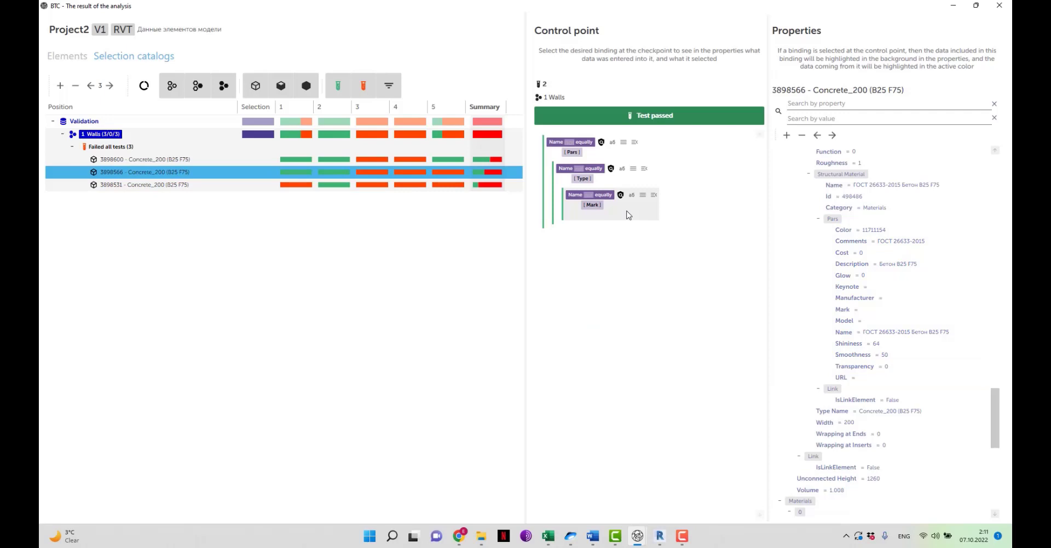
left_click(629, 215)
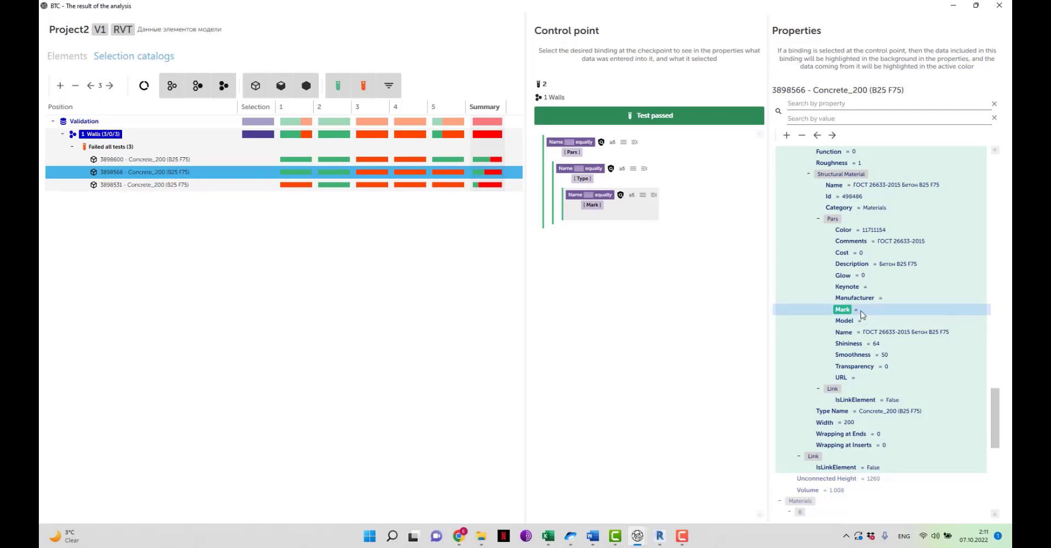
Examine control point 1 on wall 3898531 and look through all its properties for the Mark New parameter.
left_click(300, 186)
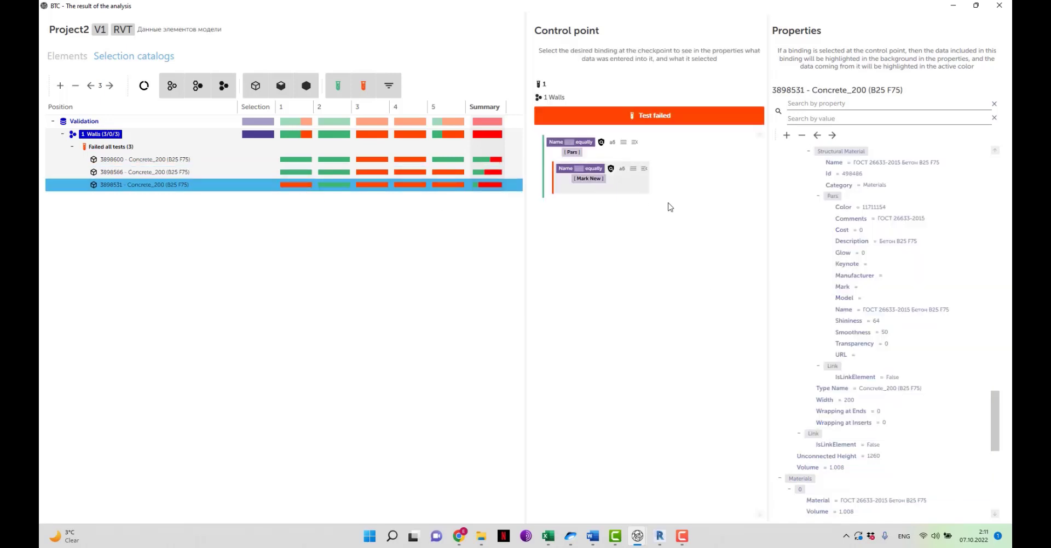
left_click(613, 188)
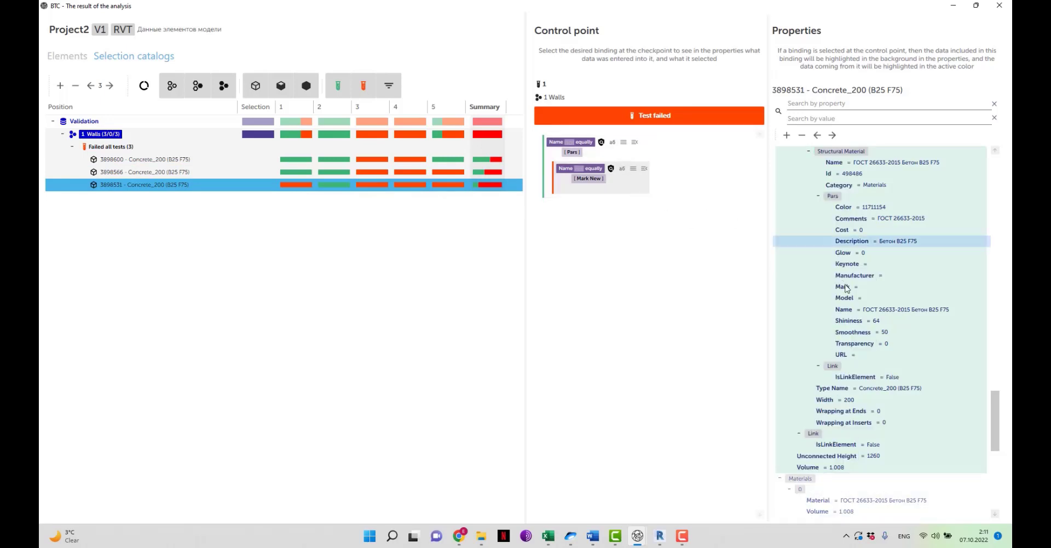
scroll(849, 286, "up", 10)
scroll(850, 286, "up", 5)
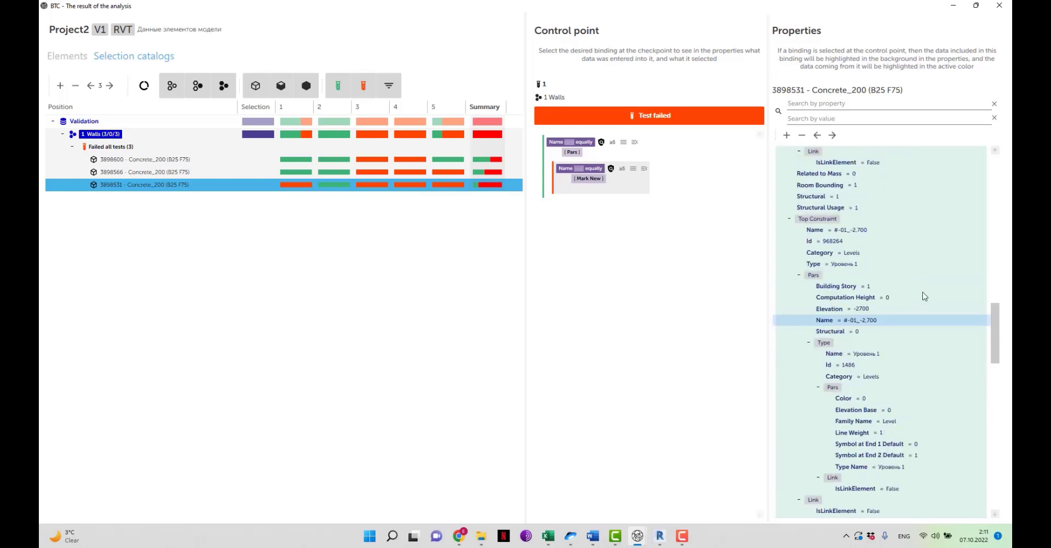
scroll(986, 208, "up", 15)
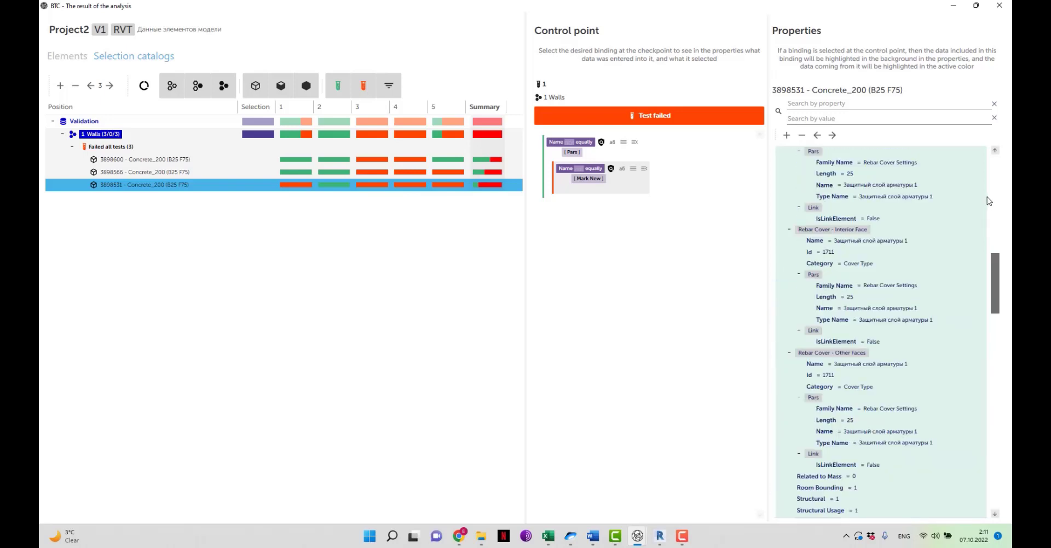
left_click_drag(985, 195, 991, 489)
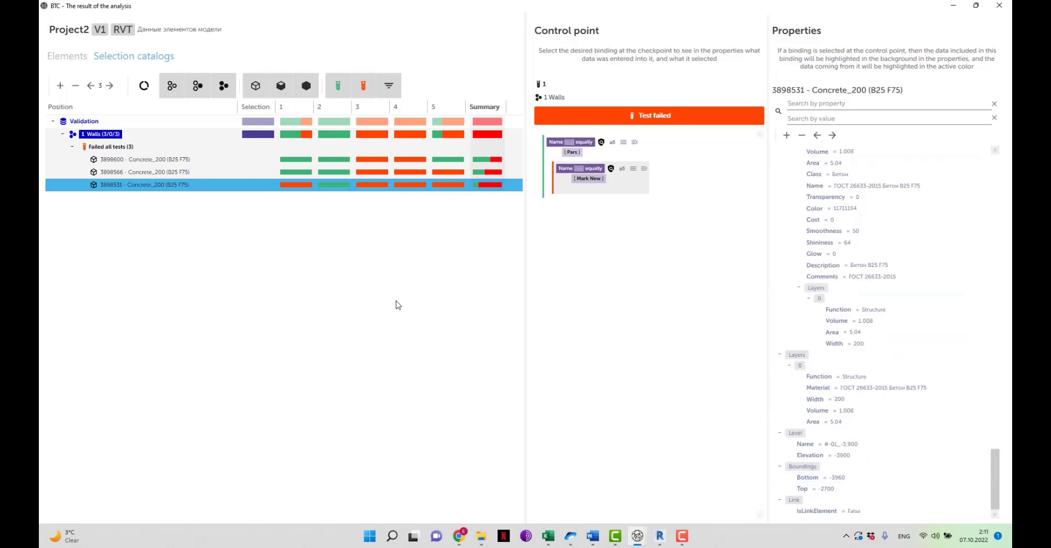
Examine control points 3 and 4 on wall 3898531, locating the structural material's Mark parameter in its properties.
left_click(374, 187)
mouse_move(993, 463)
left_mouse_down()
mouse_move(986, 327)
mouse_move(996, 159)
left_mouse_up()
left_click(416, 185)
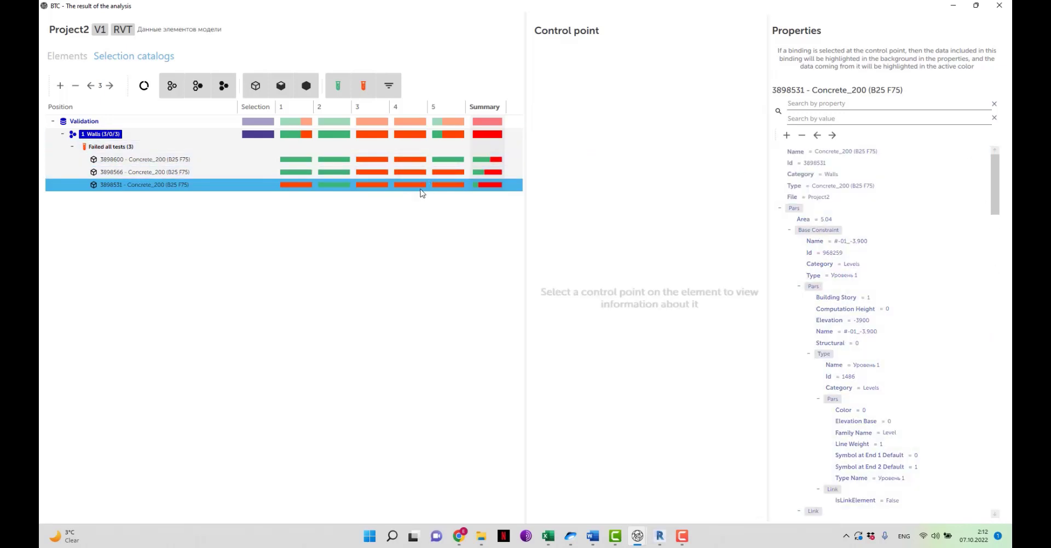
left_click(416, 184)
left_click(417, 186)
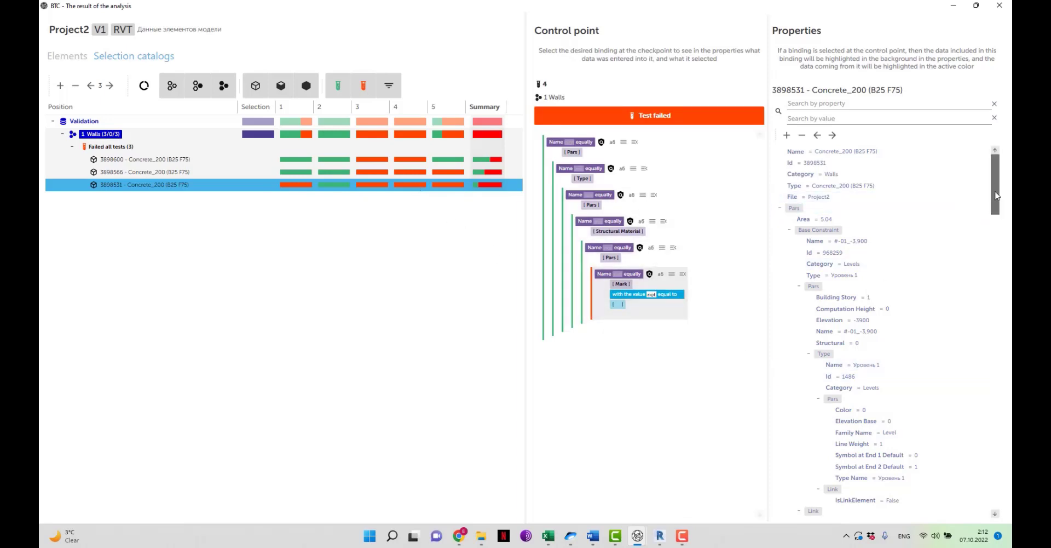
left_click_drag(995, 196, 966, 405)
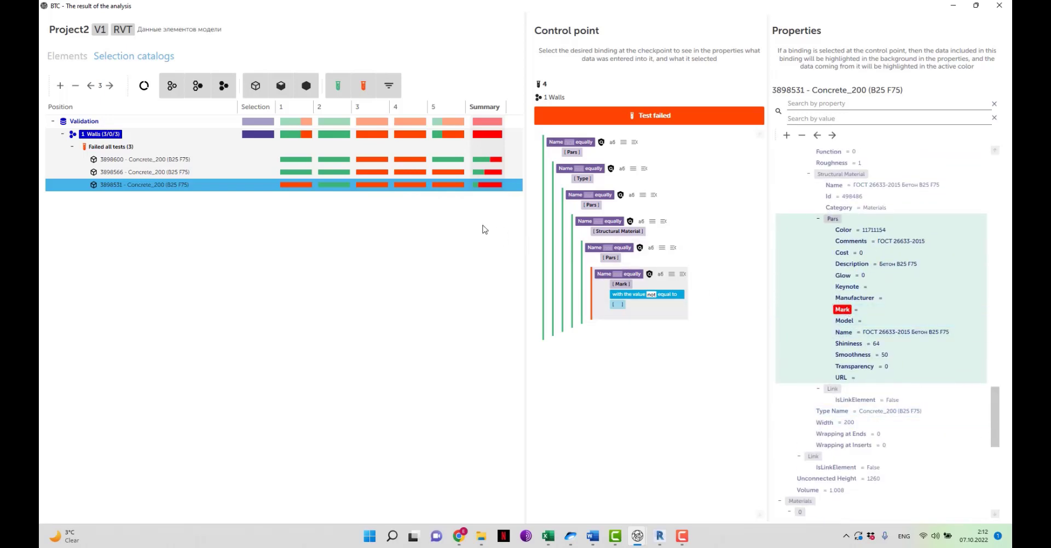
Examine control point 5 on wall 3898600 and locate the Mark New parameter that its condition compares with Walls.
left_click(451, 160)
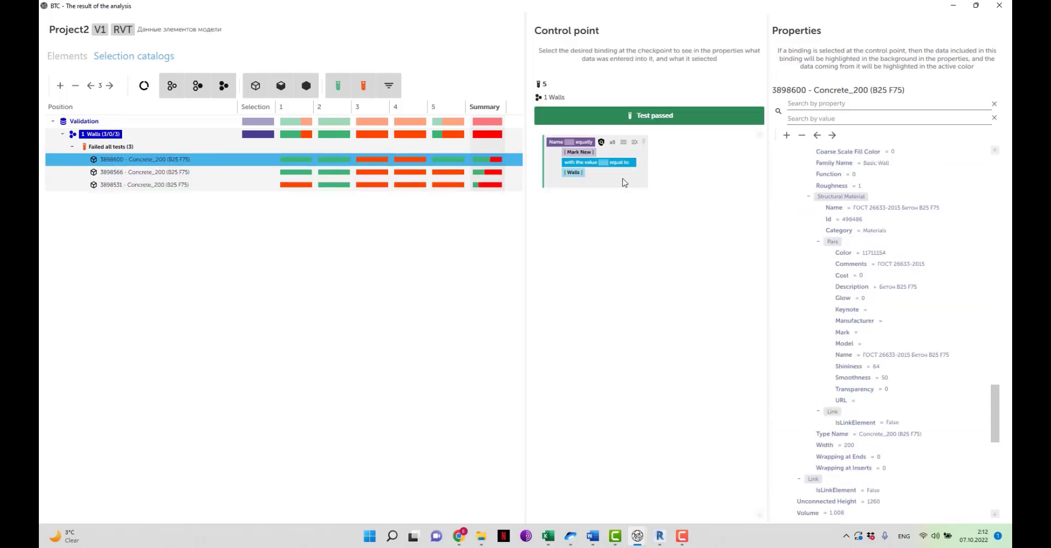
scroll(998, 274, "up", 1)
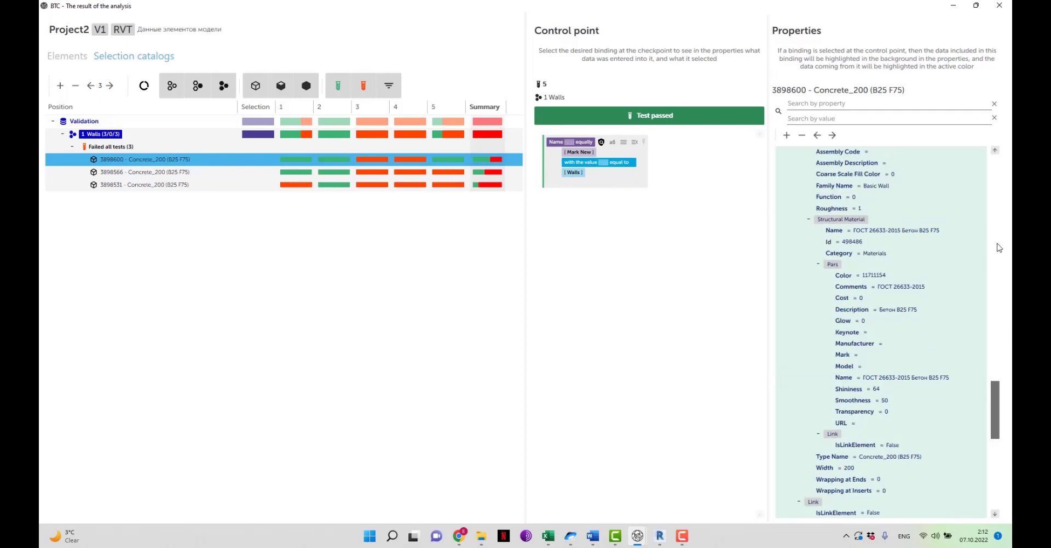
scroll(999, 248, "up", 4)
scroll(998, 164, "up", 10)
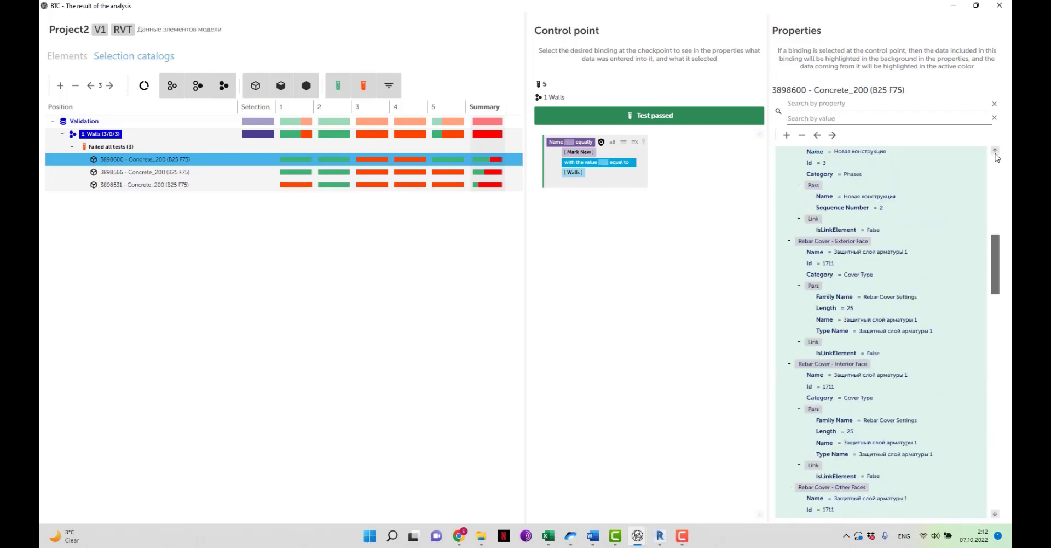
left_click_drag(995, 155, 1002, 225)
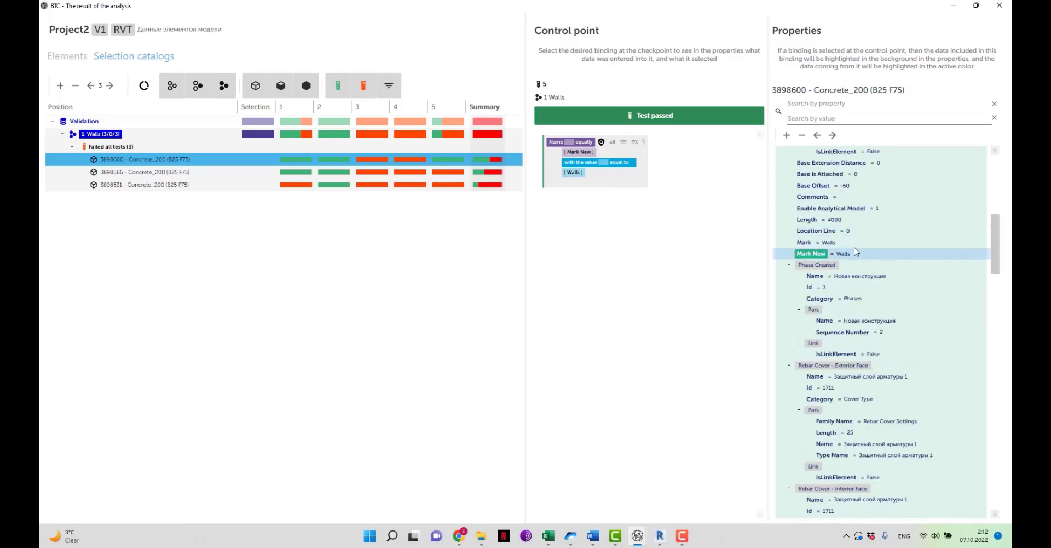
Compare the control point 5 results of walls 3898566 and 3898531, checking their properties for the Mark New parameter.
left_click(462, 173)
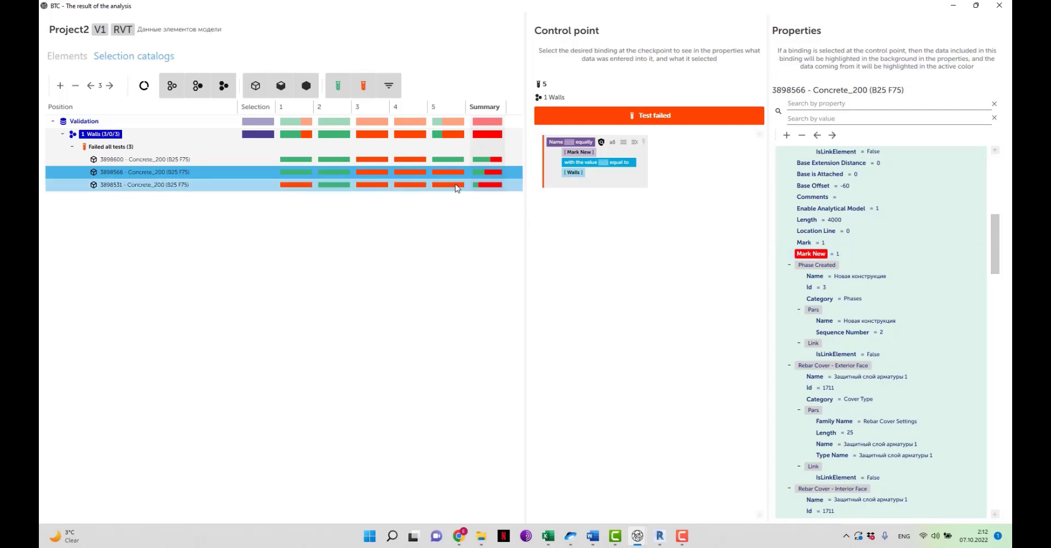
key("Down")
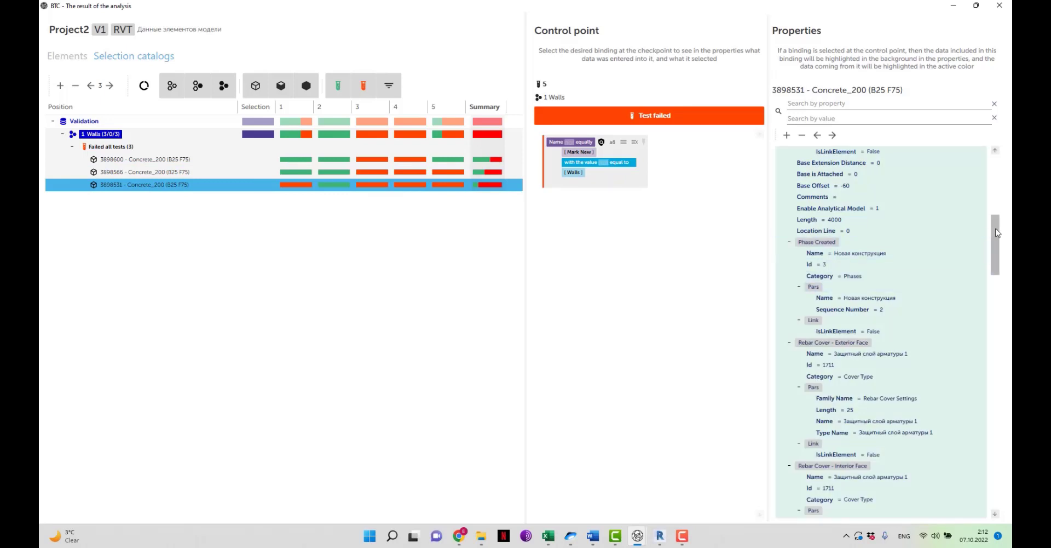
left_click_drag(997, 219, 999, 507)
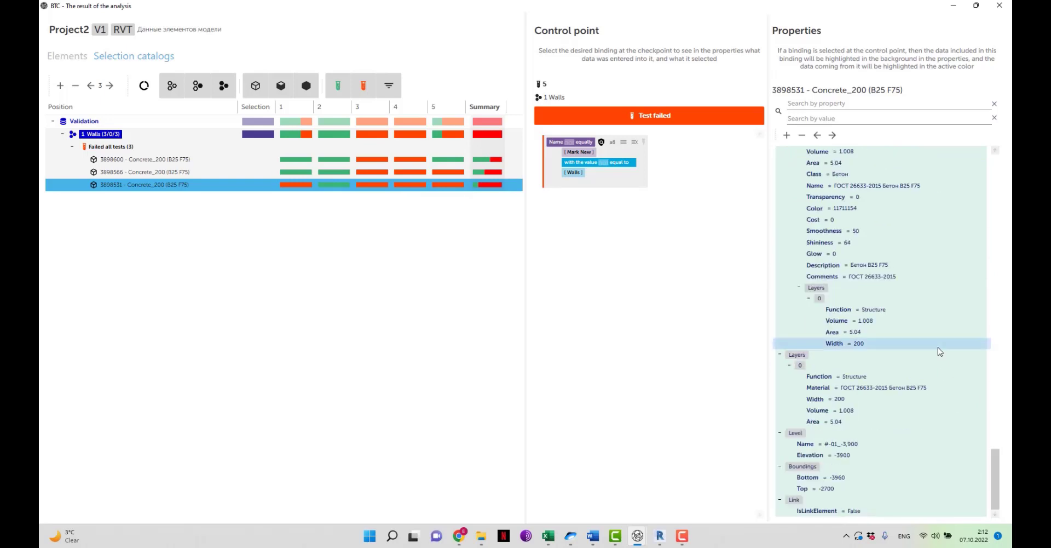